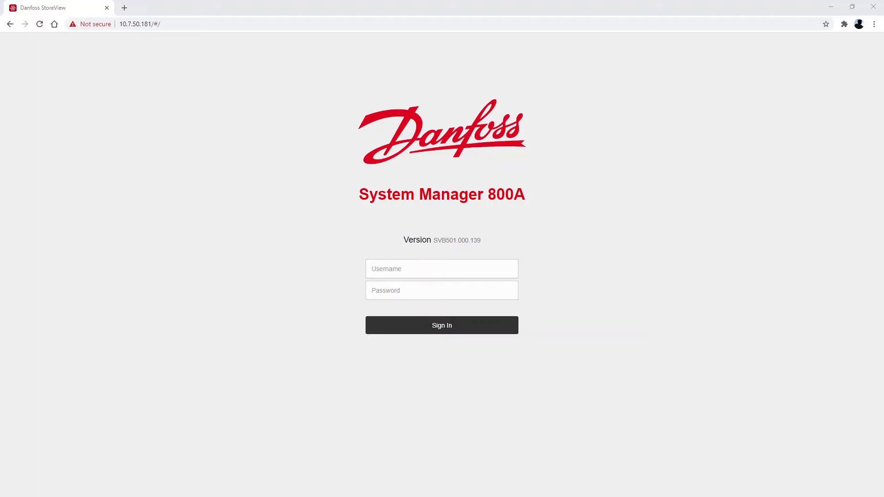
Sign in to the System Manager 800A with the account username and password.
{"action": "left_click", "coordinate": [388, 270]}
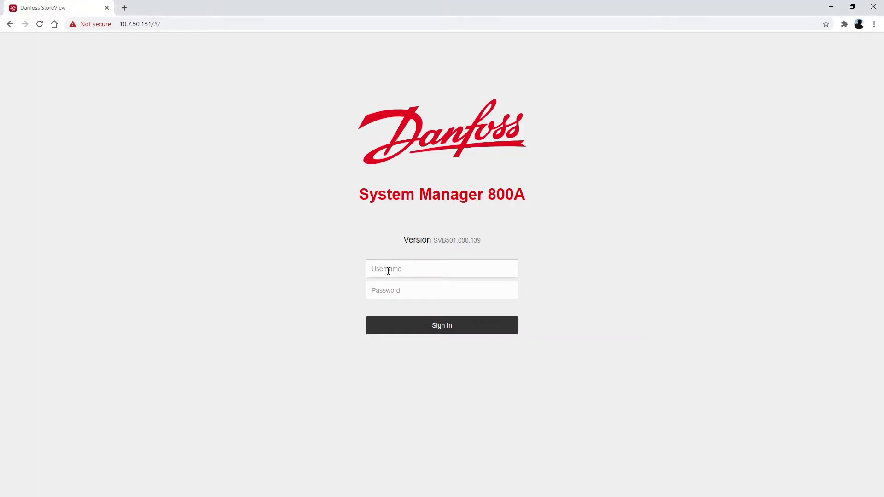
{"action": "type", "text": "dan"}
{"action": "key", "text": "Tab"}
{"action": "type", "text": "•••••••"}
{"action": "key", "text": "Return"}
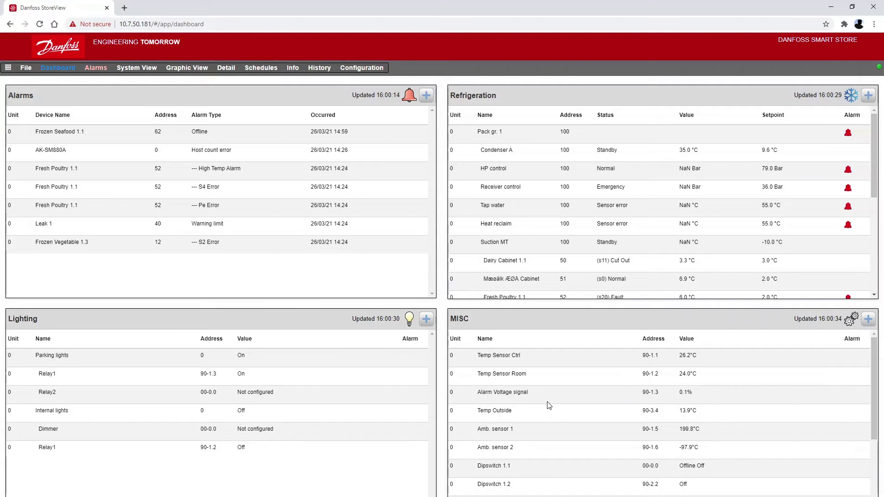
Look through the devices and their statuses in the dashboard's Refrigeration list.
{"action": "scroll", "coordinate": [629, 174], "scroll_direction": "down", "scroll_amount": 2}
{"action": "scroll", "coordinate": [629, 173], "scroll_direction": "down", "scroll_amount": 2}
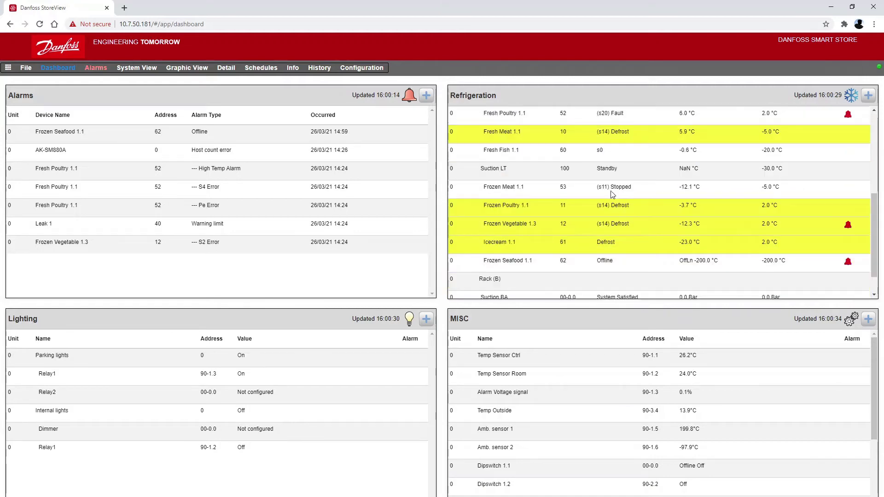
{"action": "scroll", "coordinate": [527, 197], "scroll_direction": "up", "scroll_amount": 1}
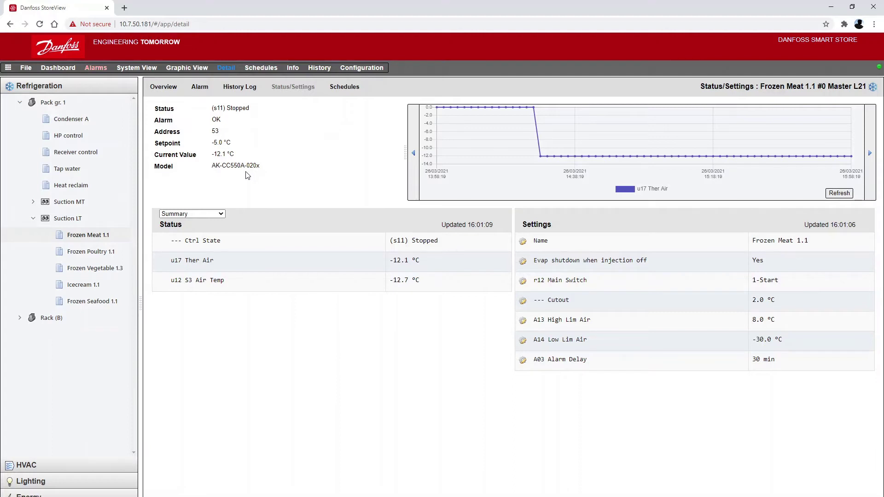
{"action": "left_click", "coordinate": [25, 68]}
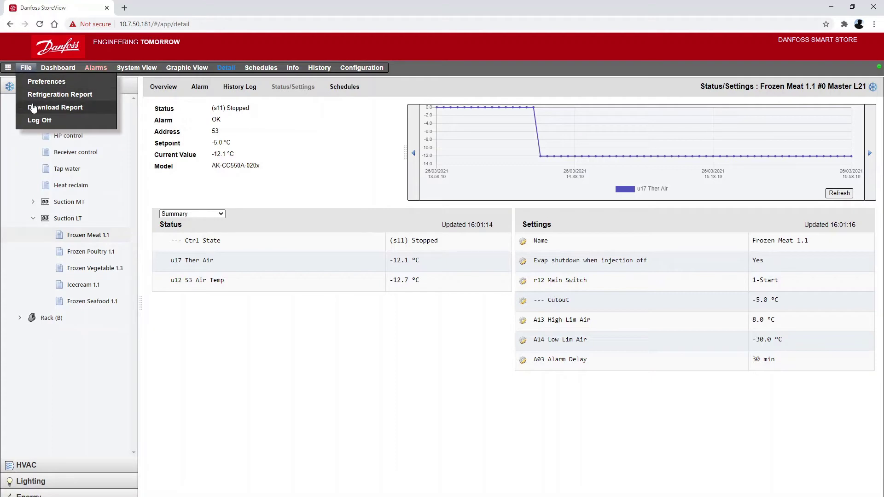
{"action": "left_click", "coordinate": [83, 107]}
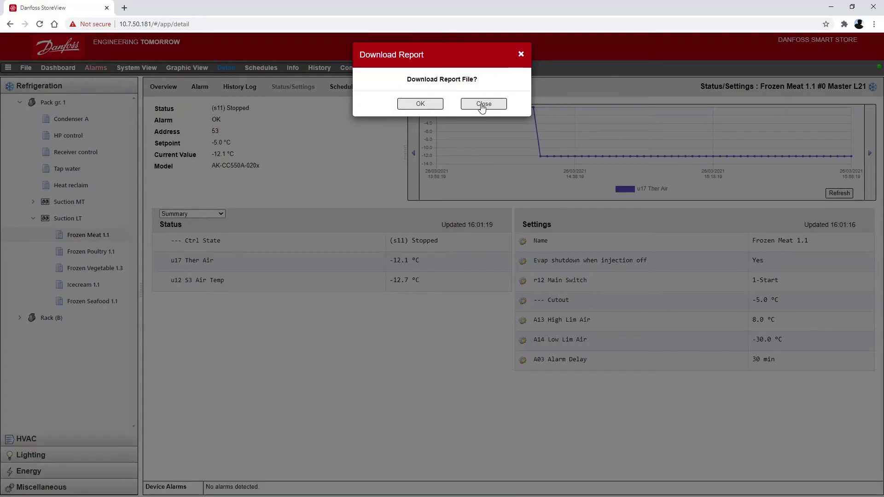
{"action": "left_click", "coordinate": [483, 105]}
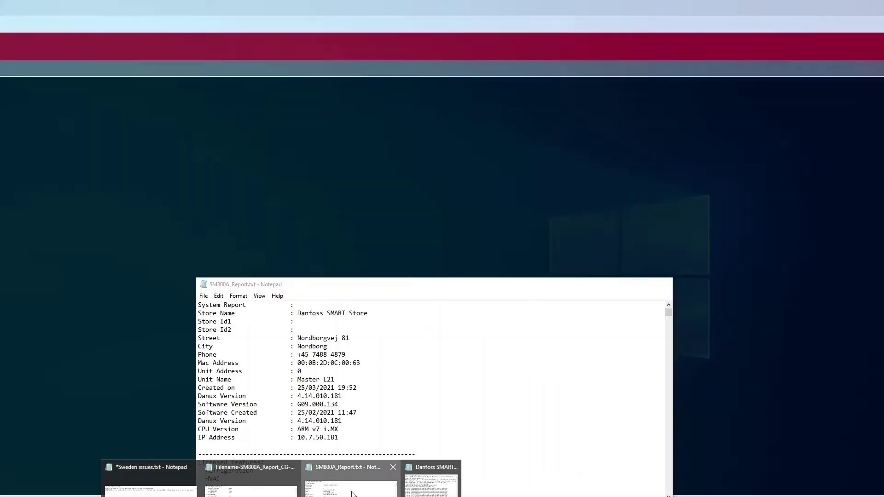
Switch to SM800A_Report.txt in Notepad and review its system information, licensed features and refrigeration device list.
{"action": "left_click", "coordinate": [353, 494]}
{"action": "scroll", "coordinate": [281, 311], "scroll_direction": "down", "scroll_amount": 1}
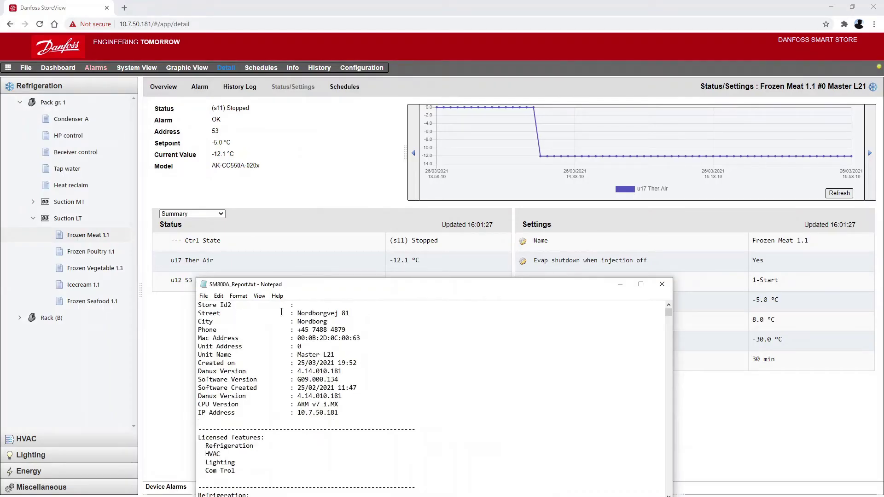
{"action": "scroll", "coordinate": [282, 312], "scroll_direction": "down", "scroll_amount": 7}
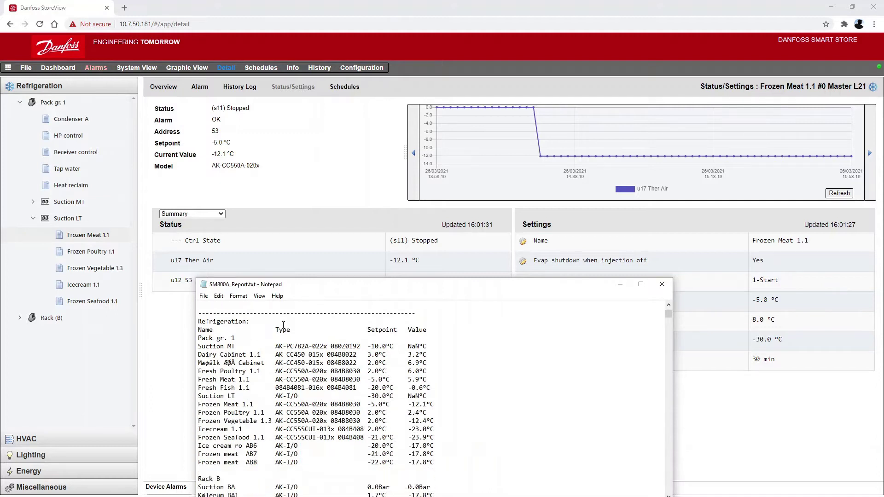
{"action": "scroll", "coordinate": [271, 322], "scroll_direction": "down", "scroll_amount": 3}
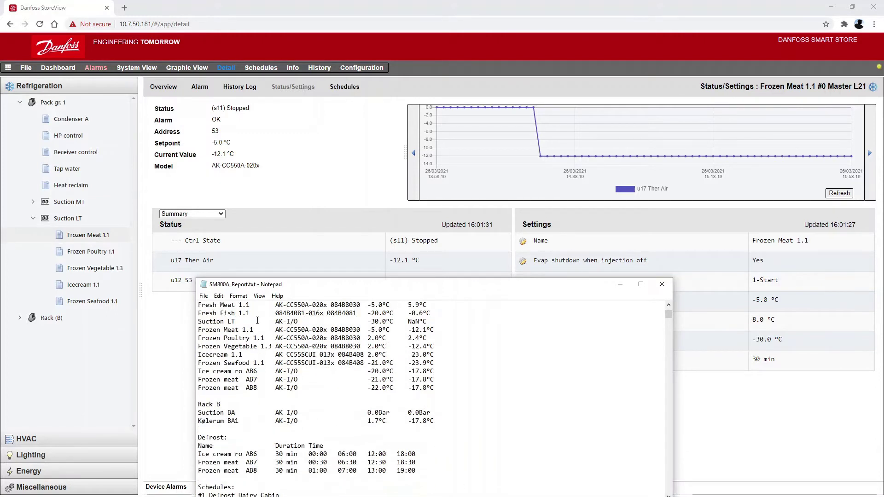
{"action": "scroll", "coordinate": [258, 320], "scroll_direction": "up", "scroll_amount": 5}
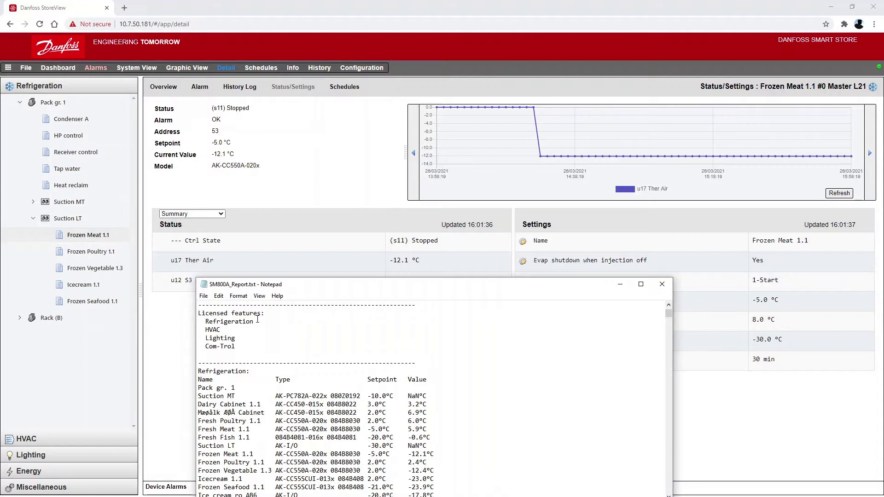
Search the report for "Device Detail" and view the start of that section with the Find dialog moved aside.
{"action": "key", "text": "ctrl+f"}
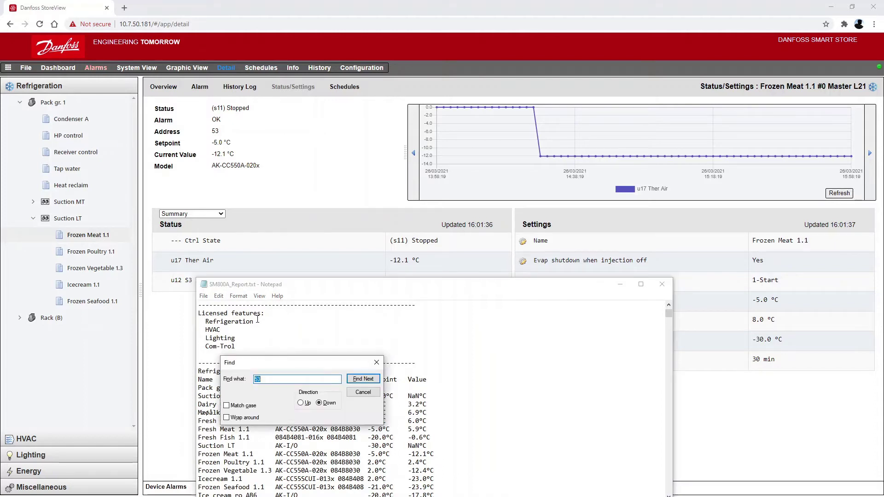
{"action": "type", "text": "Device Detail"}
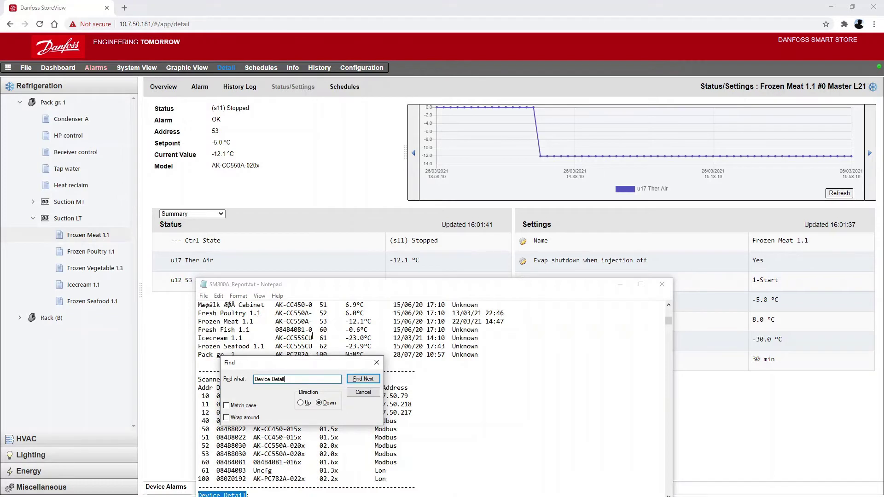
{"action": "left_click_drag", "start_coordinate": [354, 368], "coordinate": [622, 386]}
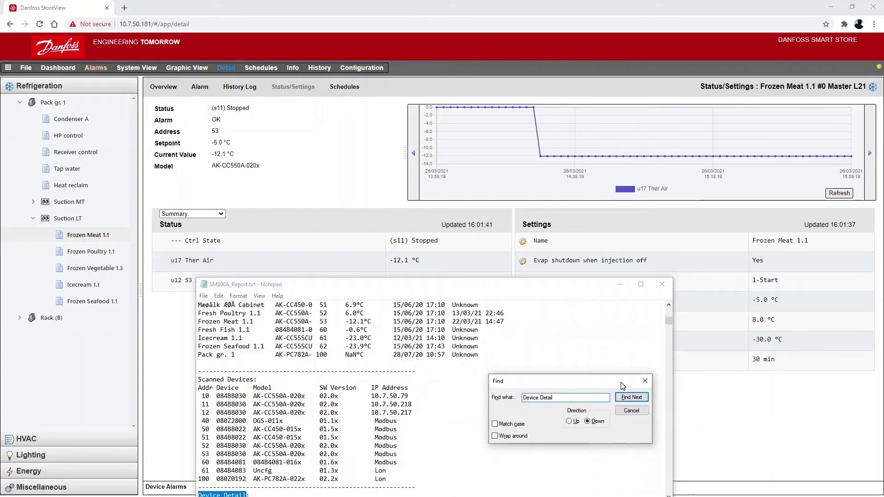
{"action": "scroll", "coordinate": [286, 391], "scroll_direction": "down", "scroll_amount": 7}
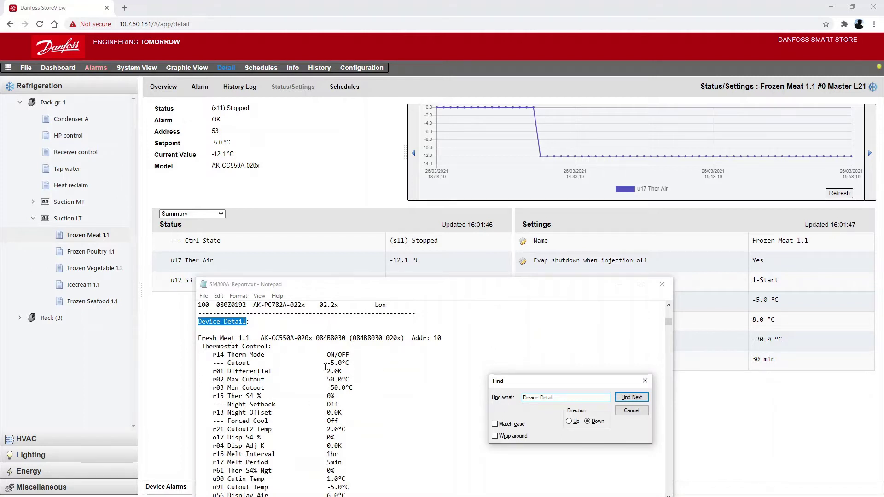
Search the report for address 53 to reach the Frozen Meat 1.1 device details.
{"action": "left_click_drag", "start_coordinate": [556, 398], "coordinate": [522, 398]}
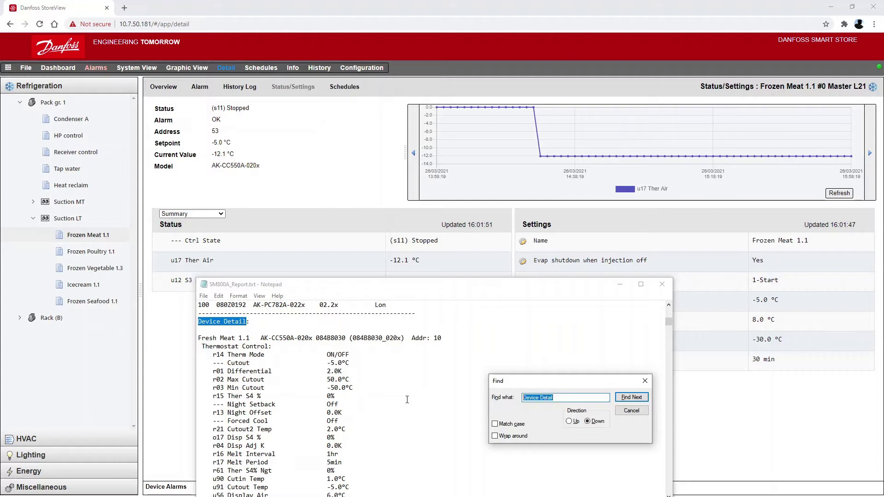
{"action": "type", "text": "53"}
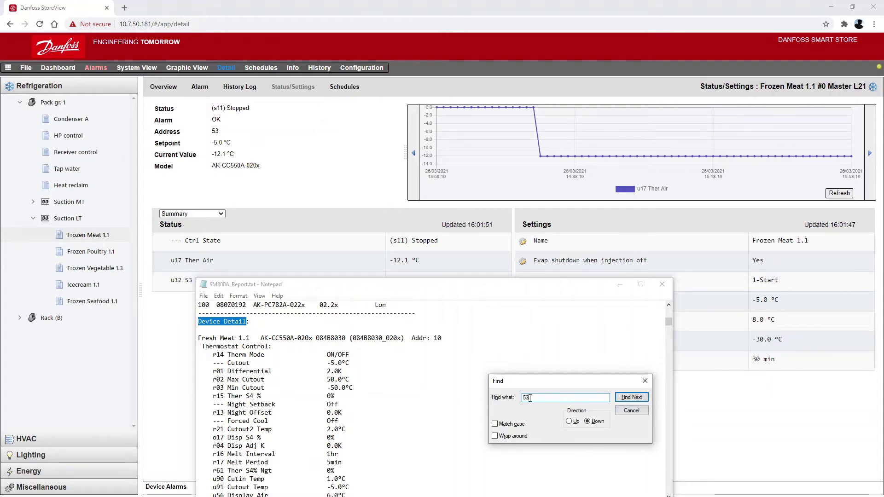
{"action": "left_click", "coordinate": [620, 399]}
{"action": "scroll", "coordinate": [373, 408], "scroll_direction": "down", "scroll_amount": 7}
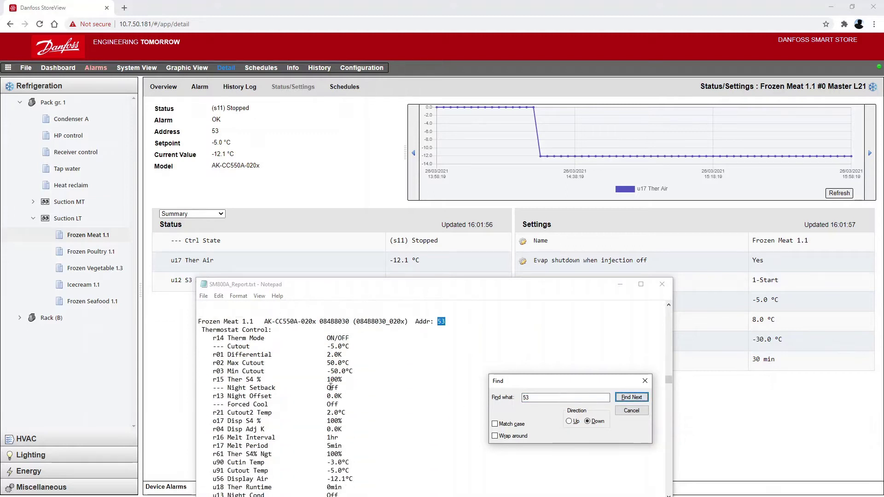
Examine the Frozen Meat 1.1 parameters from Thermostat Control and r14 Therm Mode through to Fan Control.
{"action": "left_click_drag", "start_coordinate": [199, 329], "coordinate": [274, 330]}
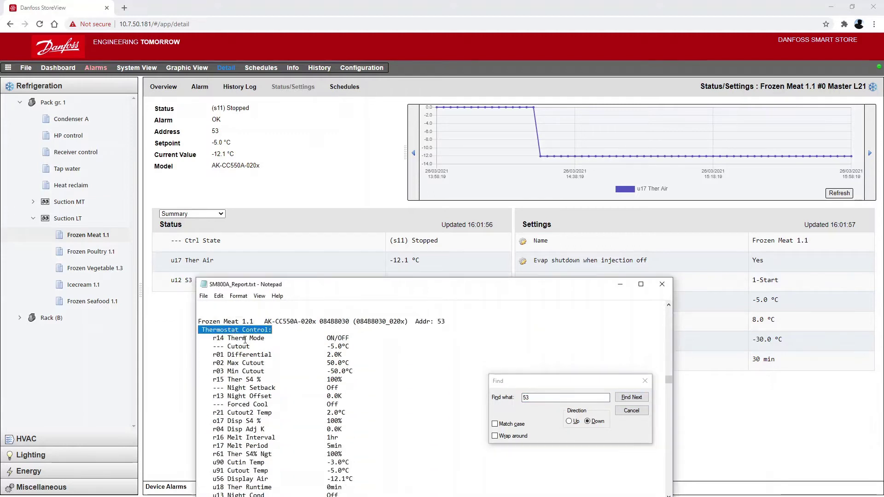
{"action": "left_click_drag", "start_coordinate": [213, 339], "coordinate": [265, 342]}
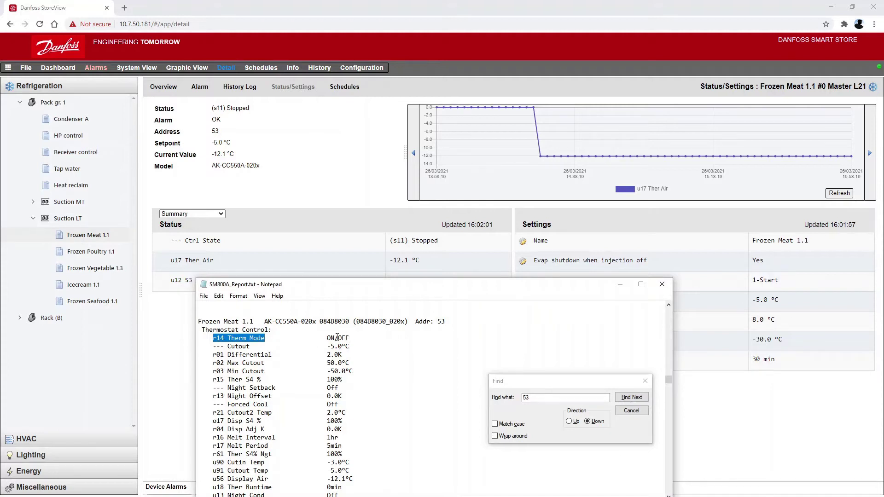
{"action": "scroll", "coordinate": [346, 337], "scroll_direction": "down", "scroll_amount": 1}
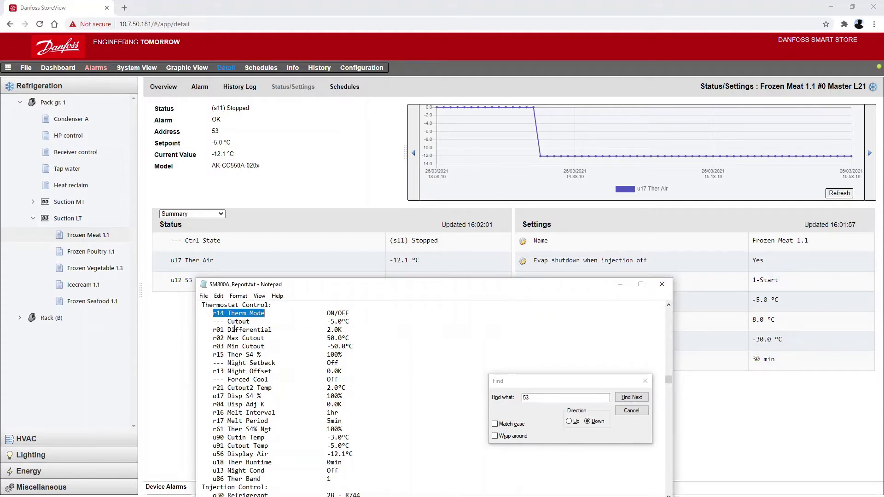
{"action": "scroll", "coordinate": [225, 333], "scroll_direction": "down", "scroll_amount": 10}
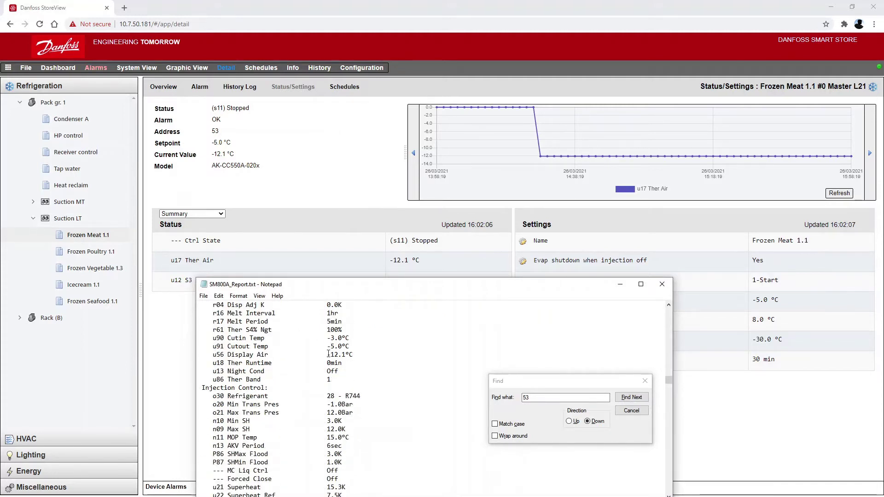
{"action": "scroll", "coordinate": [331, 355], "scroll_direction": "down", "scroll_amount": 15}
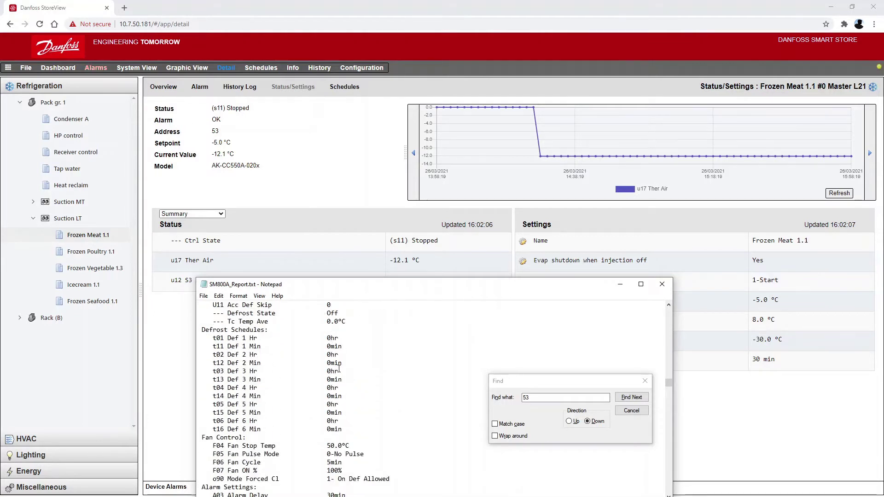
Go to the report's device alarm listings and find the Frozen Meat 1.1 entry by searching for 53.
{"action": "left_click", "coordinate": [552, 390]}
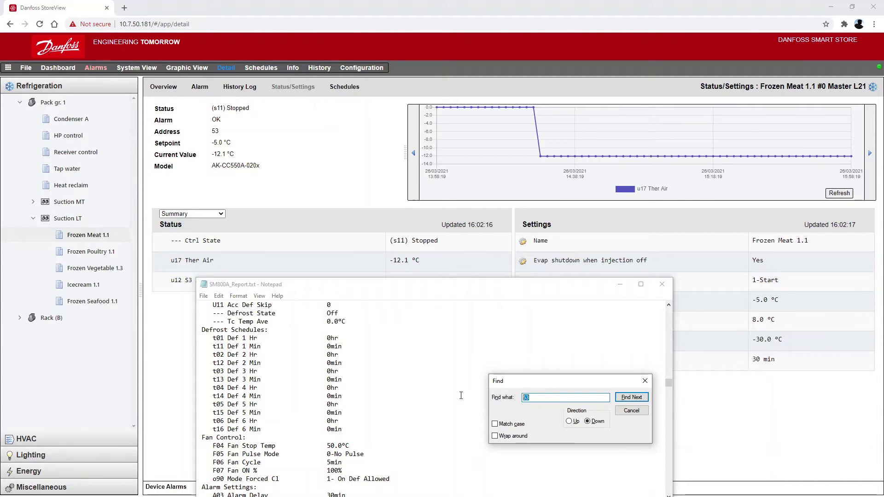
{"action": "left_click", "coordinate": [671, 383]}
{"action": "left_click_drag", "start_coordinate": [671, 382], "coordinate": [669, 453]}
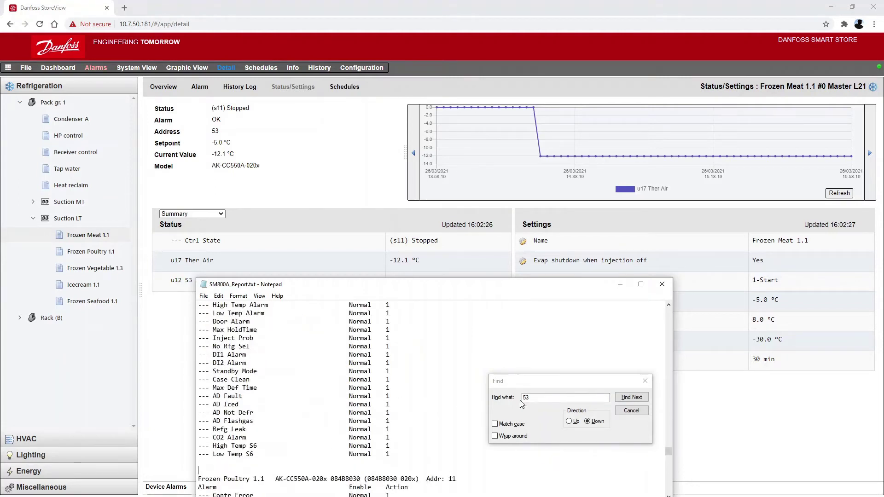
{"action": "left_click", "coordinate": [578, 397]}
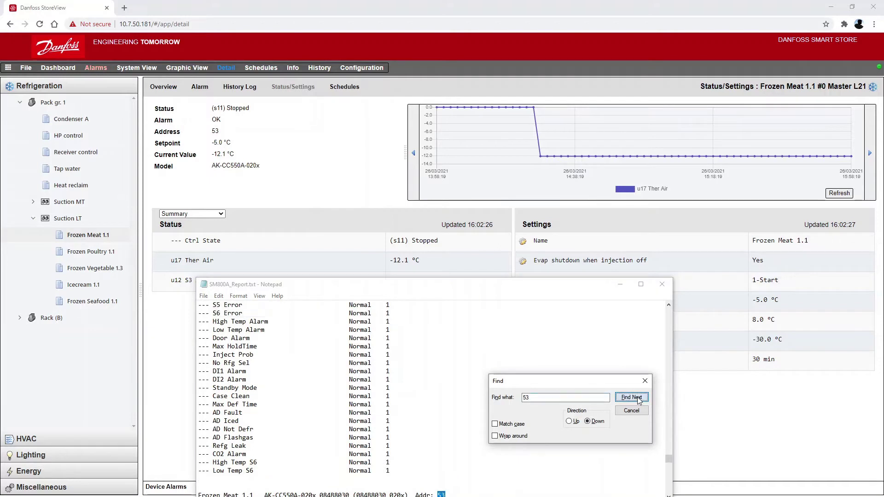
{"action": "left_click", "coordinate": [631, 397]}
{"action": "scroll", "coordinate": [327, 394], "scroll_direction": "down", "scroll_amount": 2}
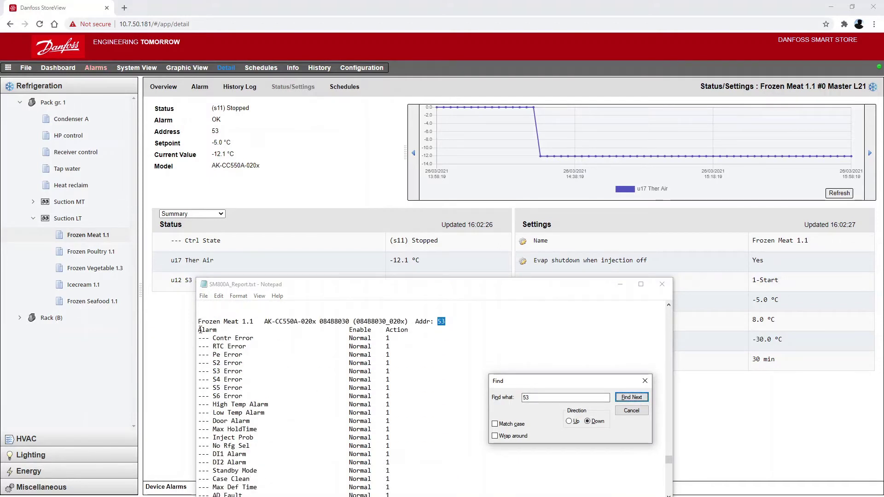
Examine the alarm list of Frozen Meat 1.1, including each alarm's Enable and Action settings.
{"action": "scroll", "coordinate": [405, 411], "scroll_direction": "down", "scroll_amount": 5}
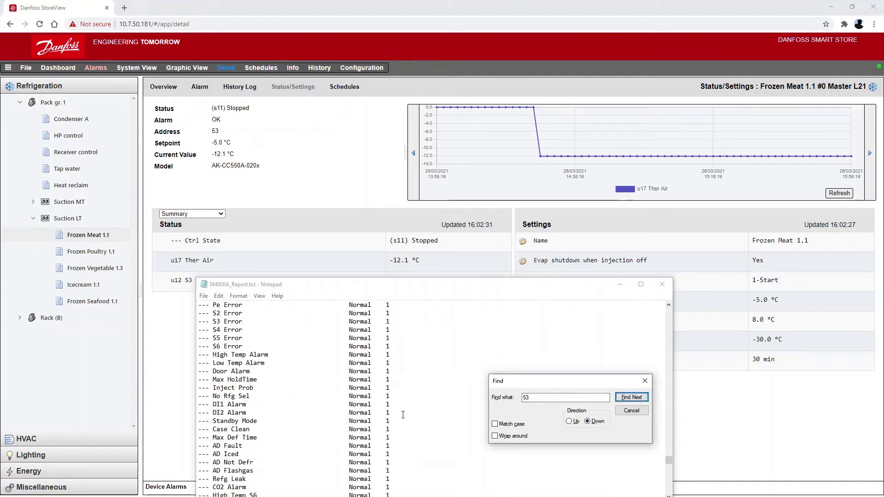
{"action": "scroll", "coordinate": [403, 410], "scroll_direction": "up", "scroll_amount": 4}
{"action": "scroll", "coordinate": [402, 411], "scroll_direction": "up", "scroll_amount": 2}
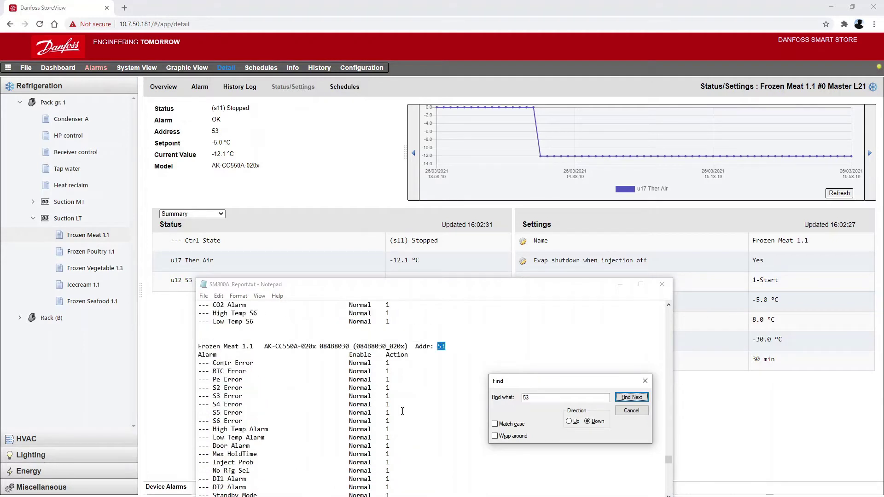
{"action": "scroll", "coordinate": [402, 411], "scroll_direction": "down", "scroll_amount": 1}
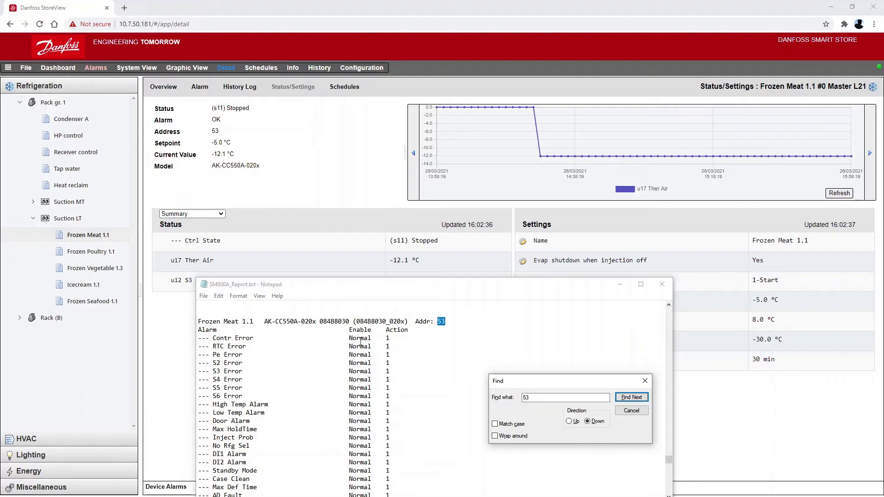
{"action": "scroll", "coordinate": [361, 343], "scroll_direction": "down", "scroll_amount": 1}
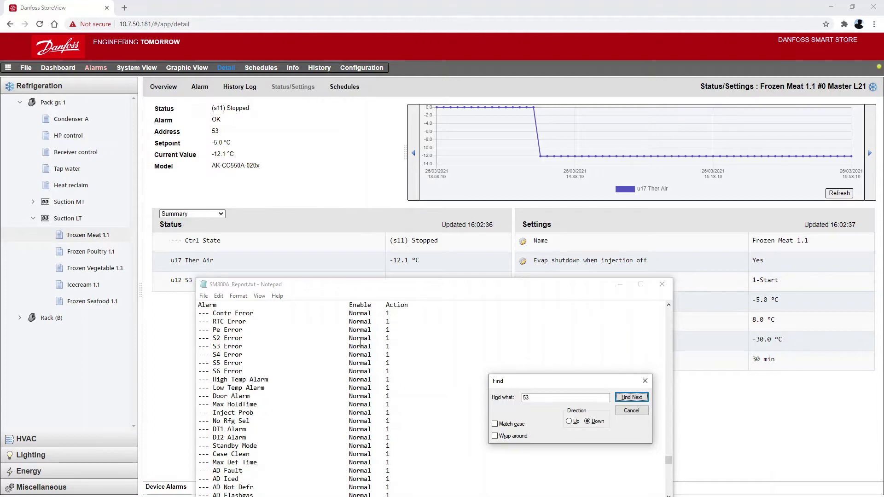
{"action": "scroll", "coordinate": [225, 334], "scroll_direction": "down", "scroll_amount": 4}
{"action": "scroll", "coordinate": [224, 333], "scroll_direction": "up", "scroll_amount": 5}
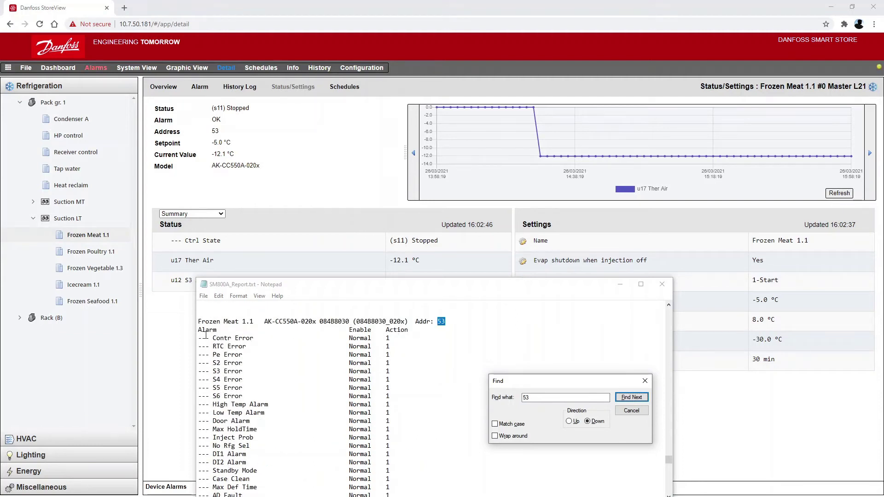
{"action": "scroll", "coordinate": [353, 405], "scroll_direction": "down", "scroll_amount": 4}
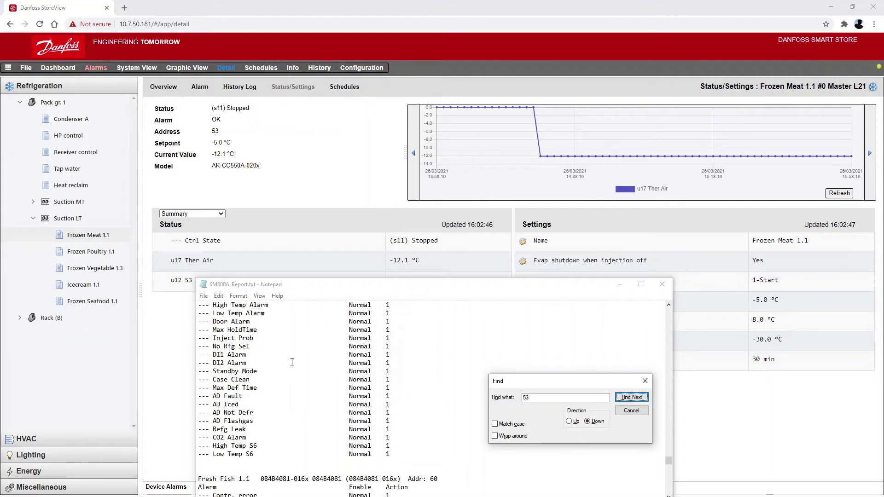
{"action": "scroll", "coordinate": [353, 405], "scroll_direction": "up", "scroll_amount": 3}
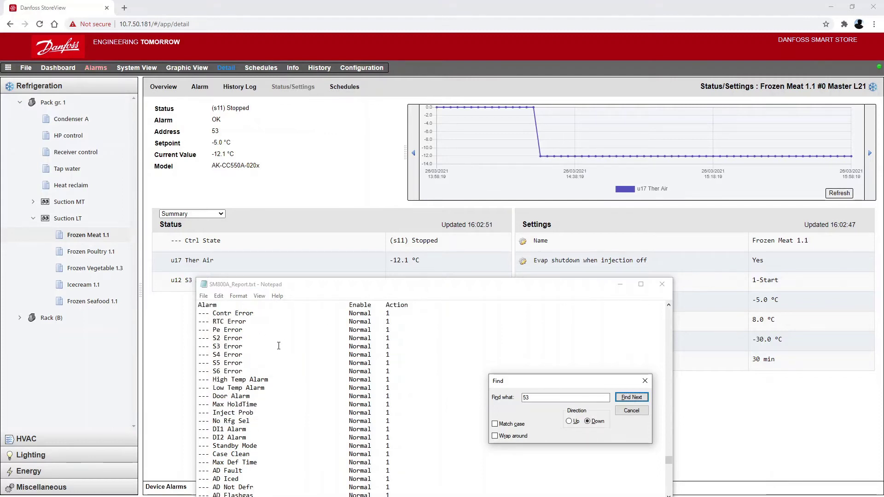
Return to the beginning of the report and view the Defrost and Schedules sections.
{"action": "left_click_drag", "start_coordinate": [669, 458], "coordinate": [666, 313]}
{"action": "scroll", "coordinate": [310, 349], "scroll_direction": "up", "scroll_amount": 5}
{"action": "scroll", "coordinate": [310, 352], "scroll_direction": "down", "scroll_amount": 8}
{"action": "scroll", "coordinate": [310, 355], "scroll_direction": "down", "scroll_amount": 2}
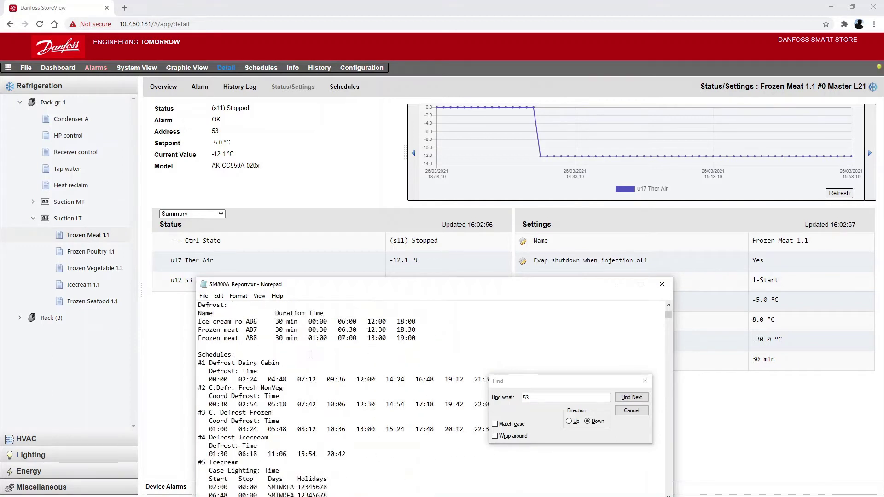
Examine the report's Schedules and Schedule usage sections and highlight the Frozen Meat 1.1 entry in the usage table.
{"action": "scroll", "coordinate": [310, 353], "scroll_direction": "down", "scroll_amount": 1}
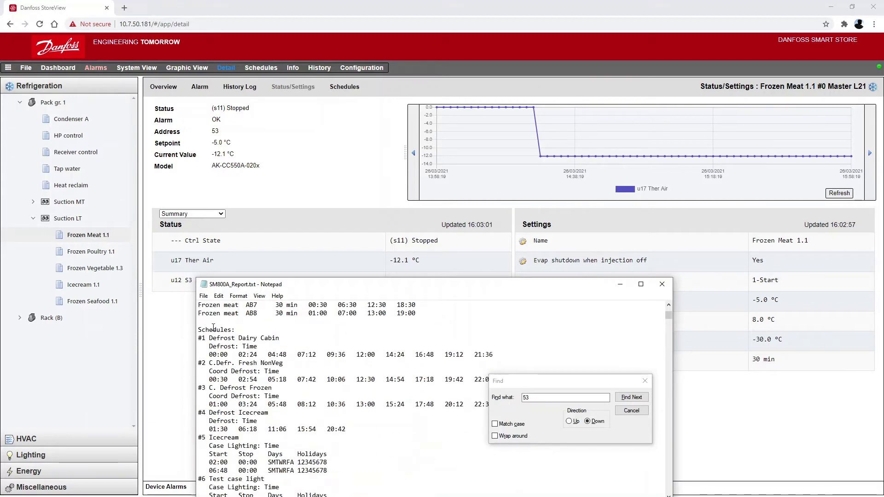
{"action": "scroll", "coordinate": [225, 380], "scroll_direction": "down", "scroll_amount": 1}
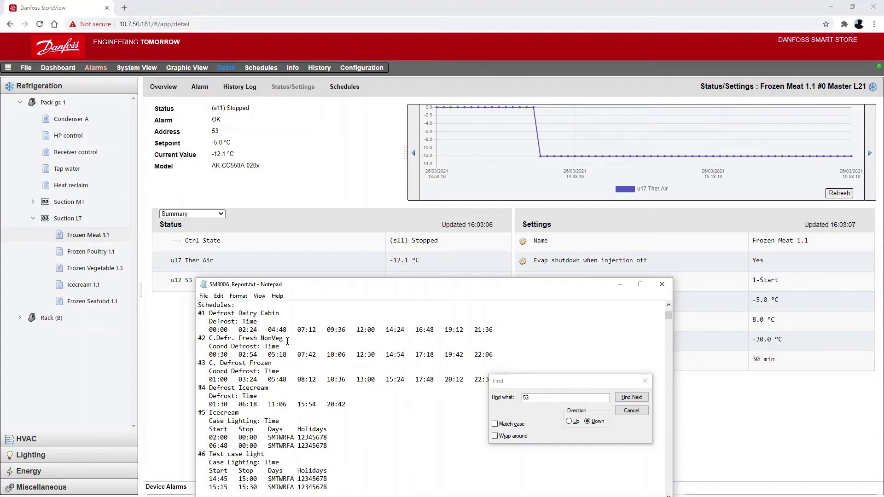
{"action": "scroll", "coordinate": [318, 427], "scroll_direction": "down", "scroll_amount": 4}
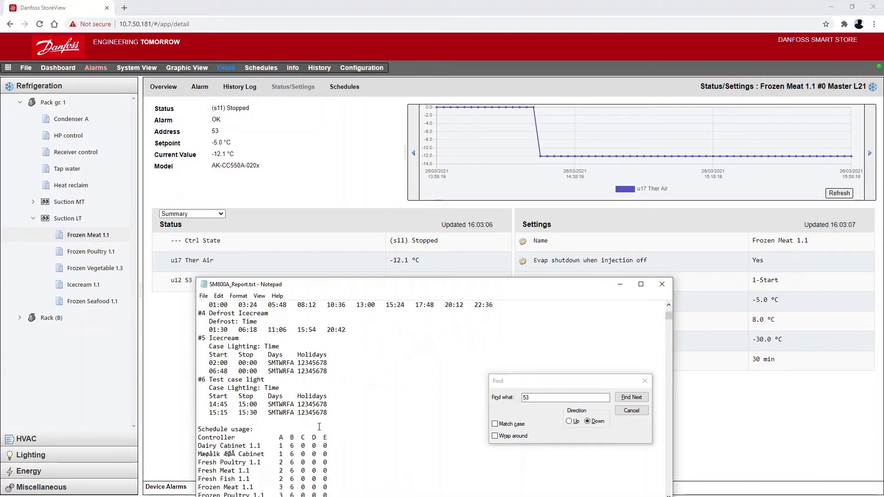
{"action": "scroll", "coordinate": [319, 423], "scroll_direction": "down", "scroll_amount": 2}
{"action": "scroll", "coordinate": [316, 419], "scroll_direction": "down", "scroll_amount": 1}
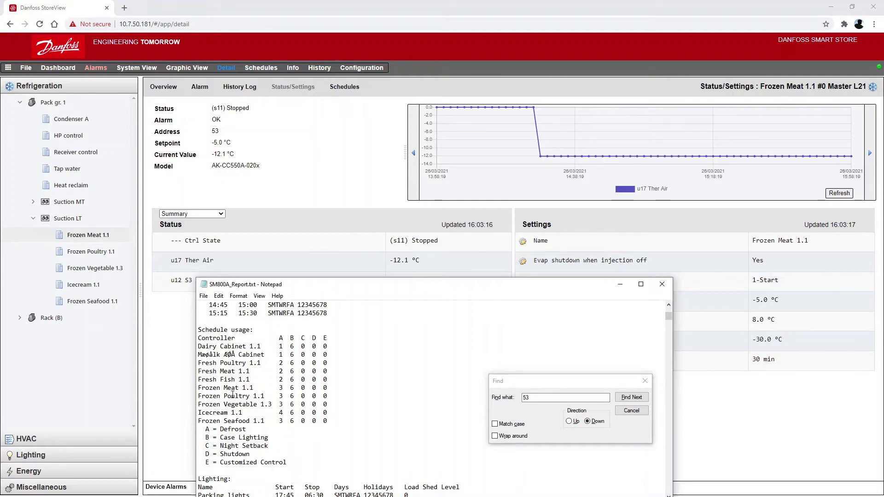
{"action": "left_click_drag", "start_coordinate": [203, 387], "coordinate": [256, 388]}
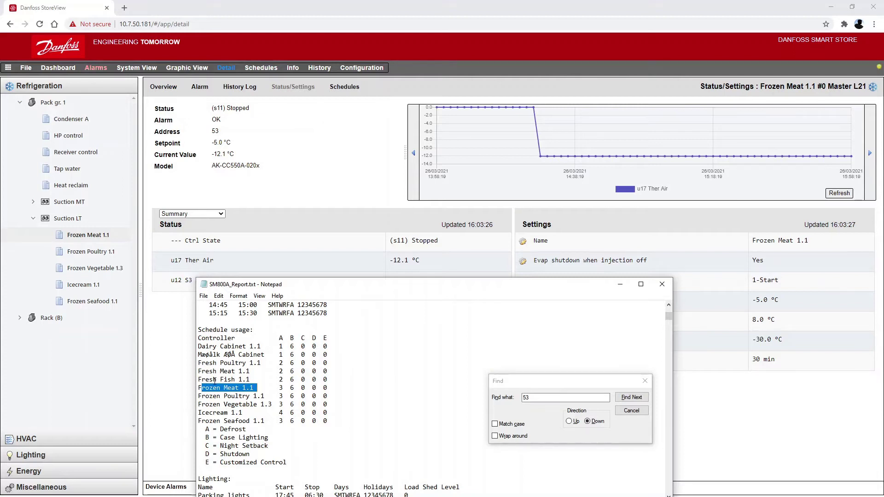
Highlight schedules #3 C. Defrost Frozen and #6 Test case light in the report, then put the report away.
{"action": "scroll", "coordinate": [215, 381], "scroll_direction": "up", "scroll_amount": 4}
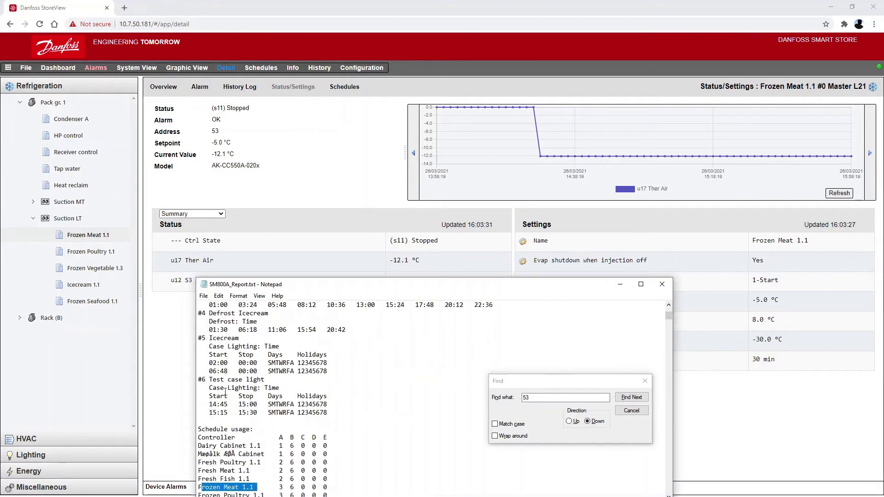
{"action": "scroll", "coordinate": [259, 422], "scroll_direction": "down", "scroll_amount": 2}
{"action": "scroll", "coordinate": [274, 440], "scroll_direction": "up", "scroll_amount": 5}
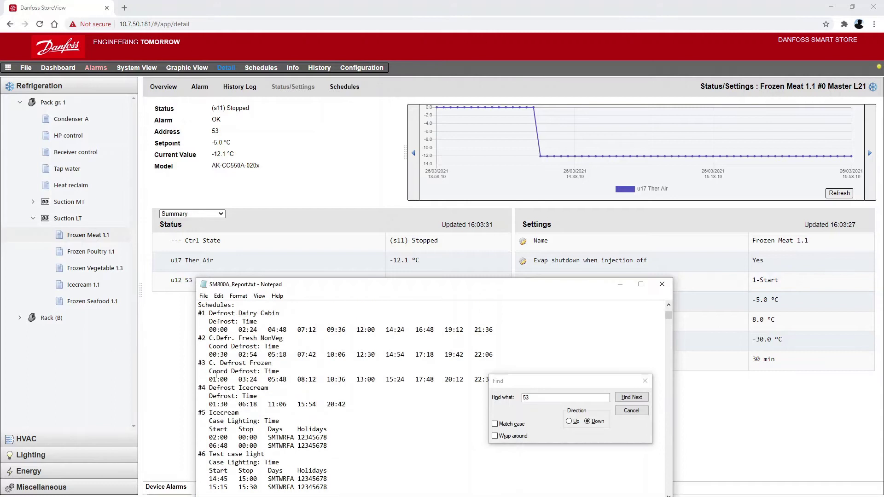
{"action": "left_click_drag", "start_coordinate": [205, 361], "coordinate": [322, 384]}
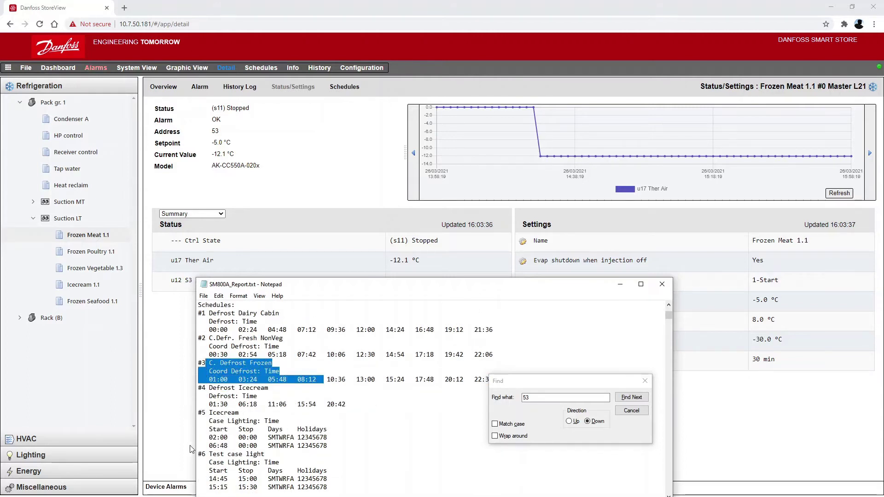
{"action": "left_click_drag", "start_coordinate": [205, 457], "coordinate": [327, 487]}
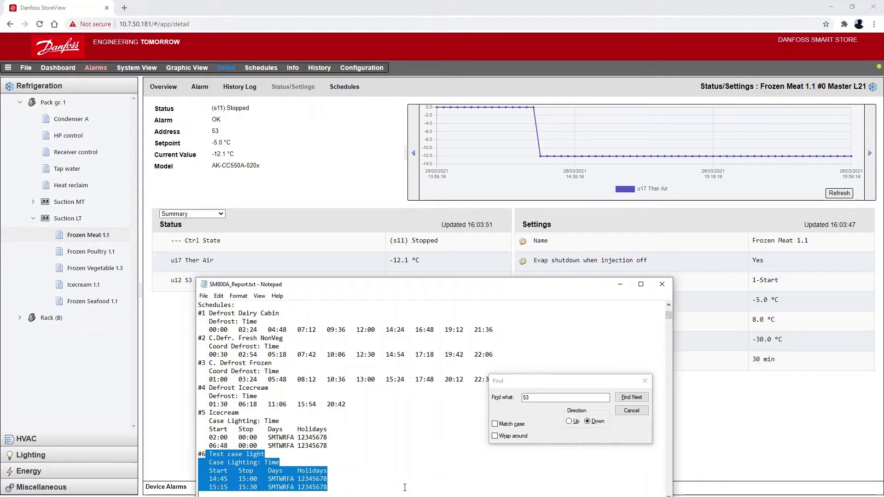
{"action": "left_click", "coordinate": [631, 411]}
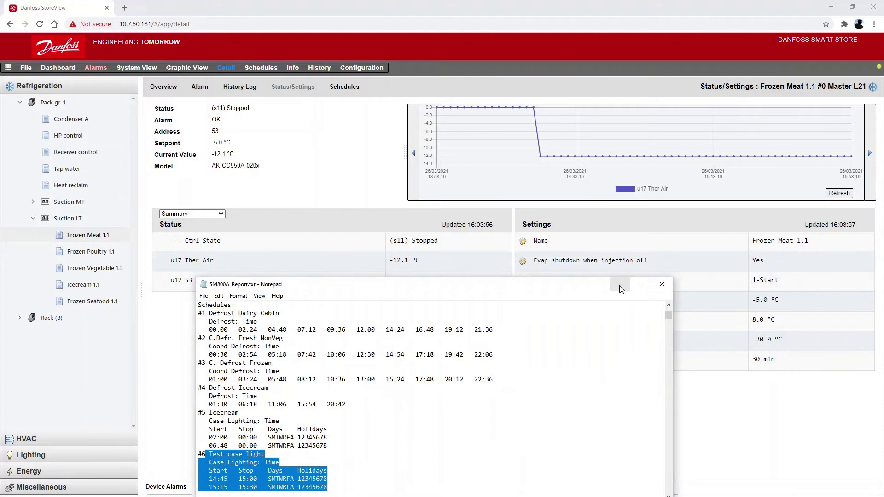
{"action": "left_click", "coordinate": [620, 285]}
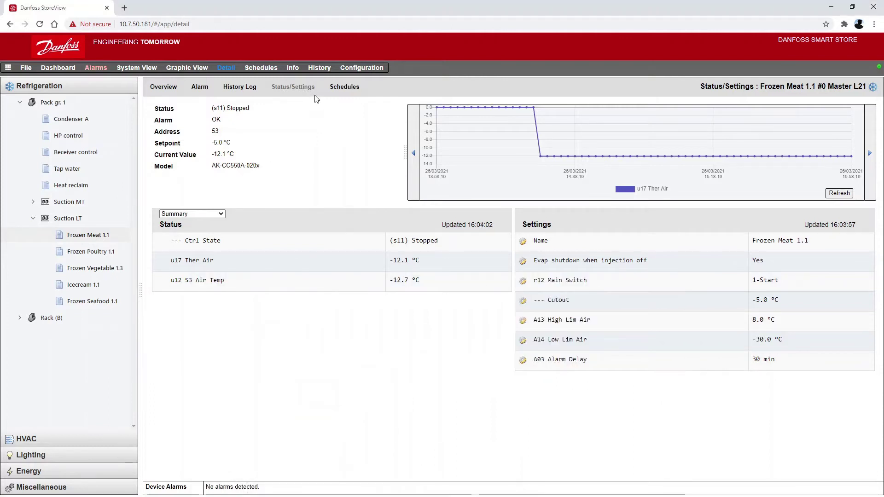
Open the History page and draw all collected data points of Frozen Meat 1.1.
{"action": "left_click", "coordinate": [322, 69]}
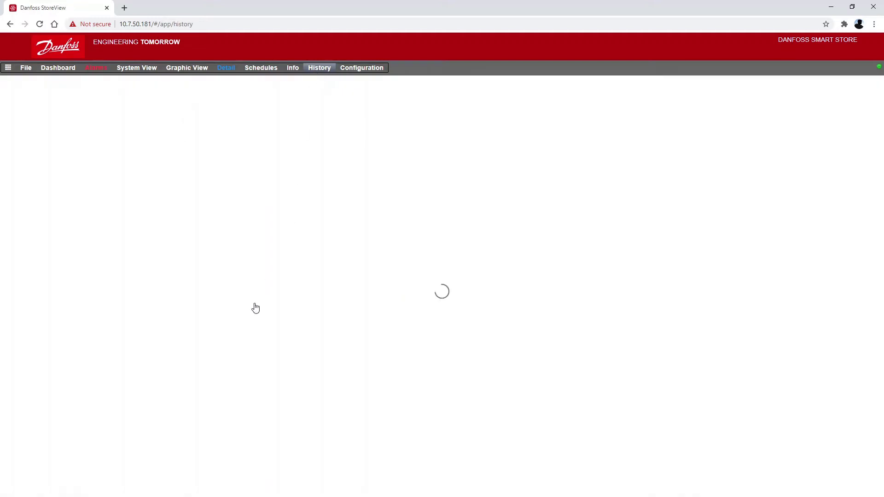
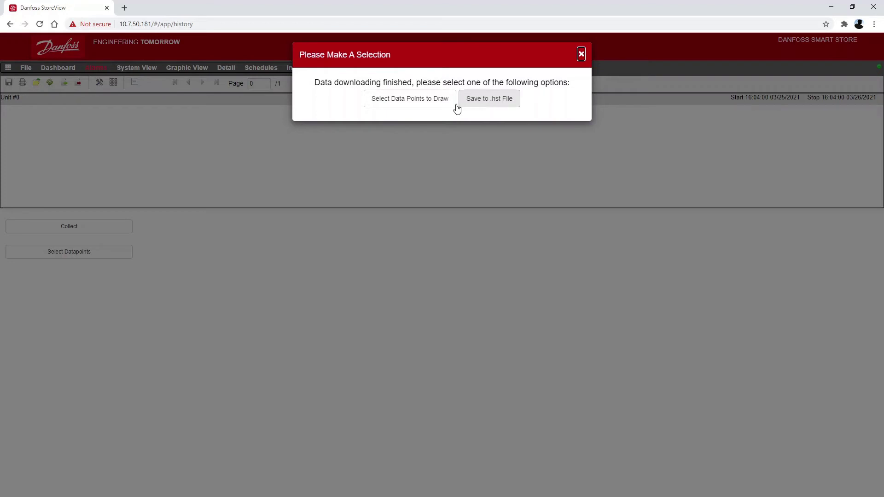
{"action": "left_click", "coordinate": [411, 104]}
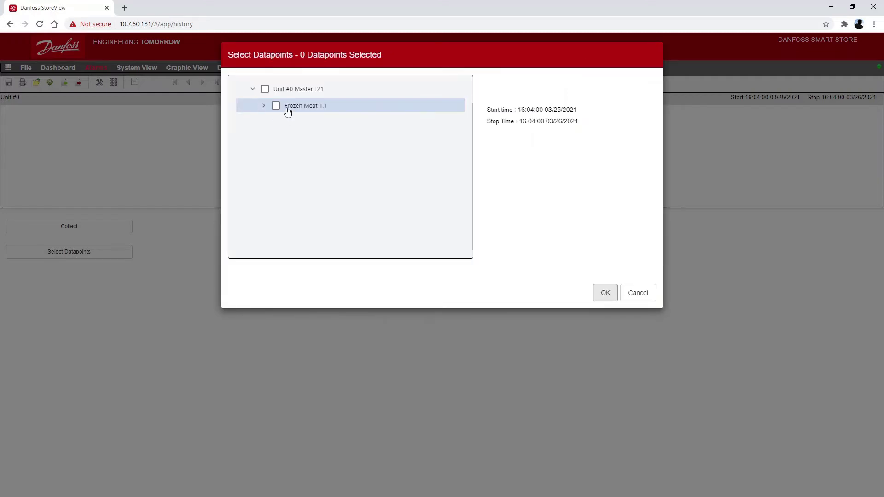
{"action": "left_click", "coordinate": [276, 106]}
{"action": "left_click", "coordinate": [603, 299]}
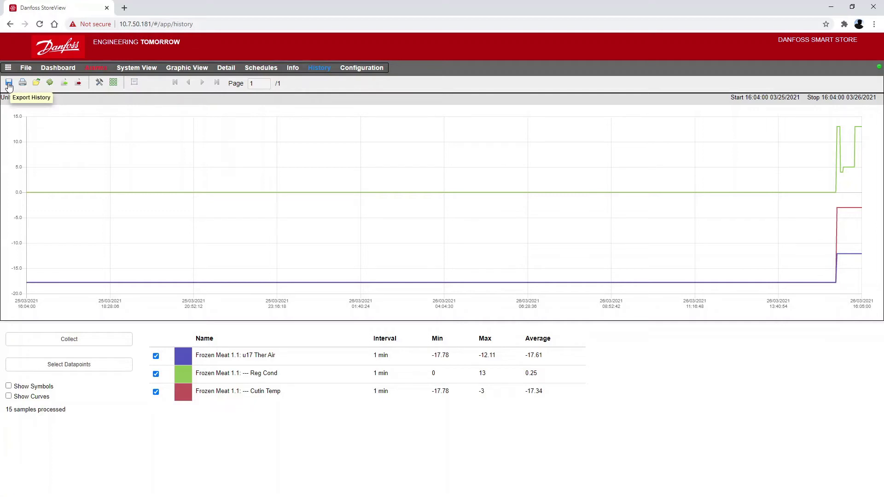
Export the Frozen Meat 1.1 history to a file in .csv (Text Format).
{"action": "left_click", "coordinate": [9, 85]}
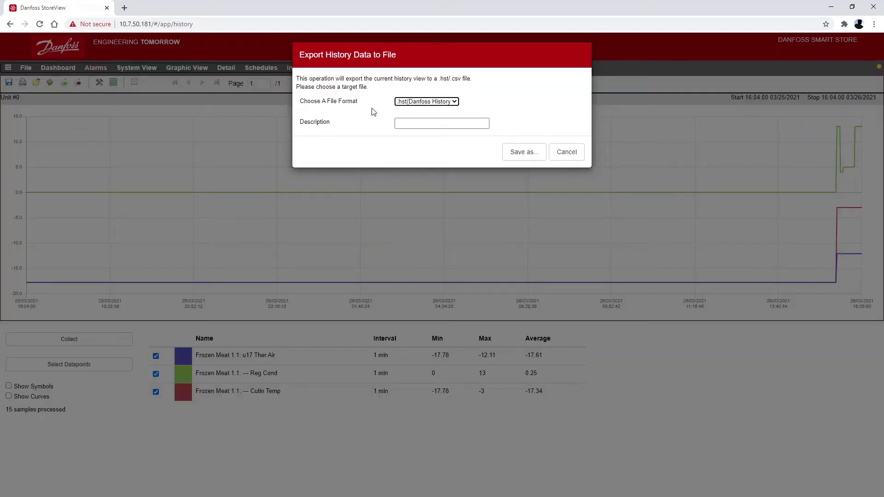
{"action": "left_click", "coordinate": [399, 104]}
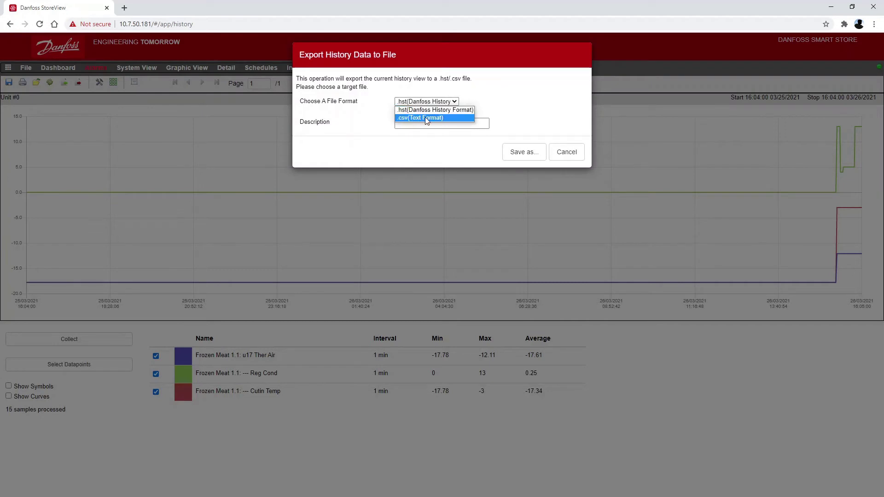
{"action": "left_click", "coordinate": [424, 118]}
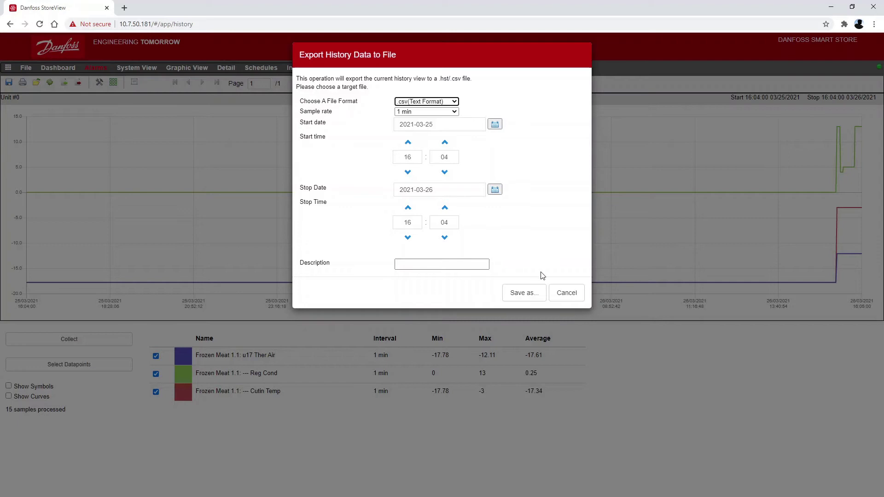
{"action": "left_click", "coordinate": [532, 299]}
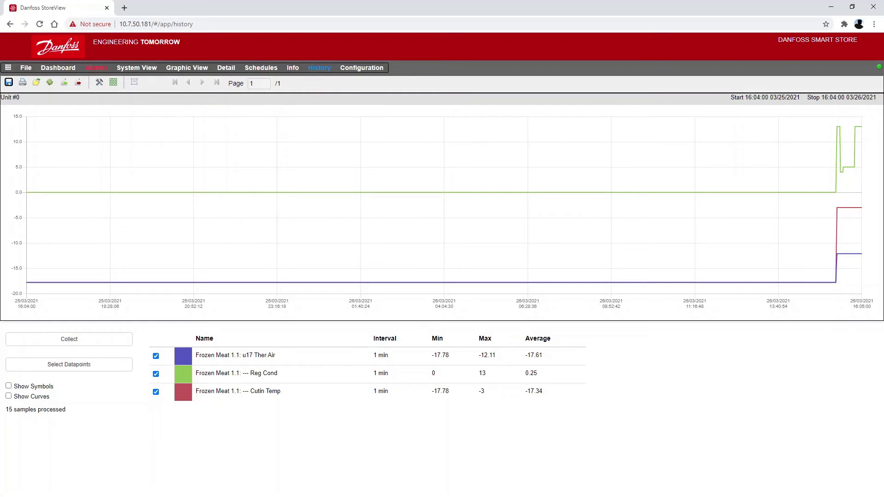
Open the Danfoss SMART Store Master L21 history .csv file in Notepad and examine its Frozen Meat 1.1 data point names.
{"action": "mouse_move", "coordinate": [281, 496]}
{"action": "left_click", "coordinate": [431, 479]}
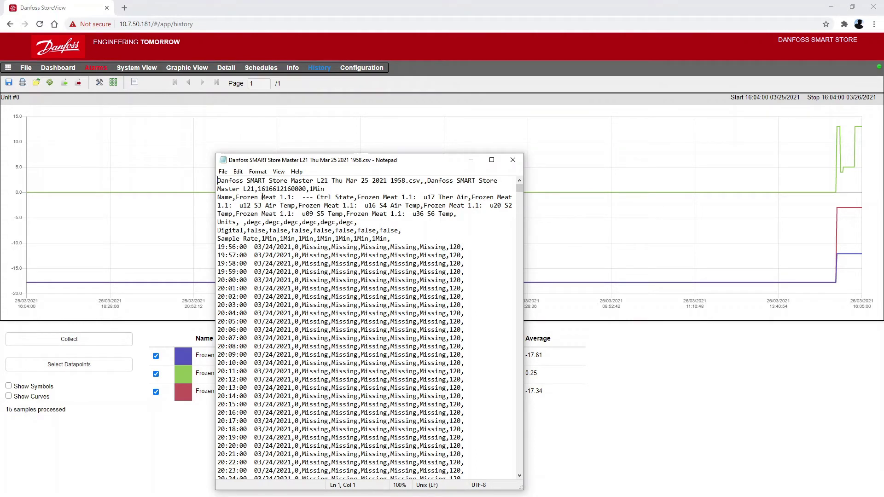
{"action": "left_click_drag", "start_coordinate": [302, 197], "coordinate": [514, 198]}
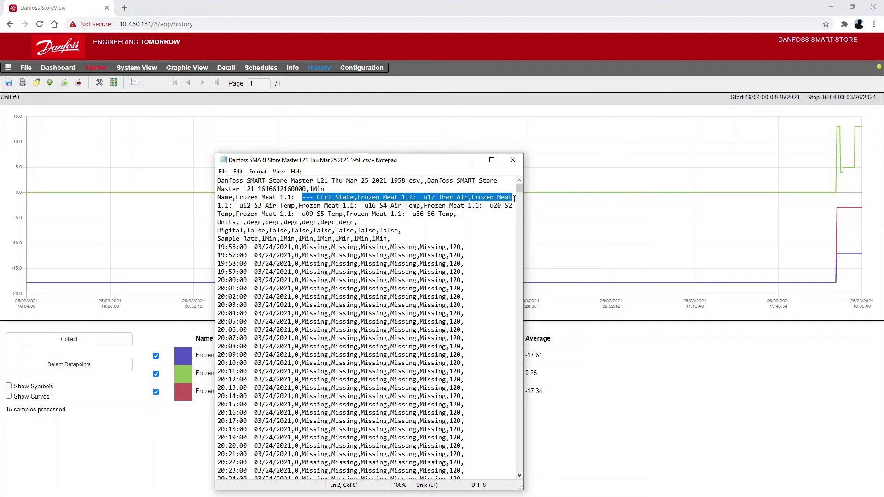
{"action": "left_click_drag", "start_coordinate": [243, 205], "coordinate": [474, 205]}
{"action": "left_click", "coordinate": [461, 217]}
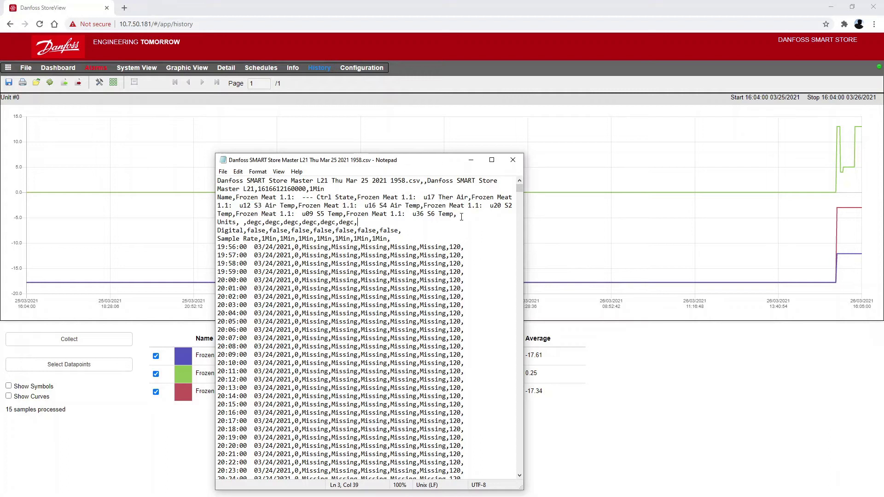
{"action": "left_click", "coordinate": [470, 160]}
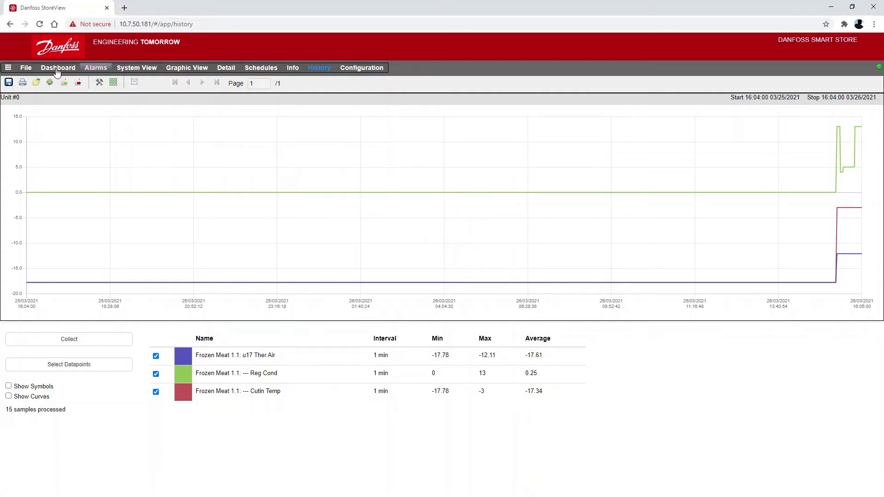
Open the Frozen Meat 1.1 status and settings page from the Dashboard's refrigeration list.
{"action": "left_click", "coordinate": [57, 69]}
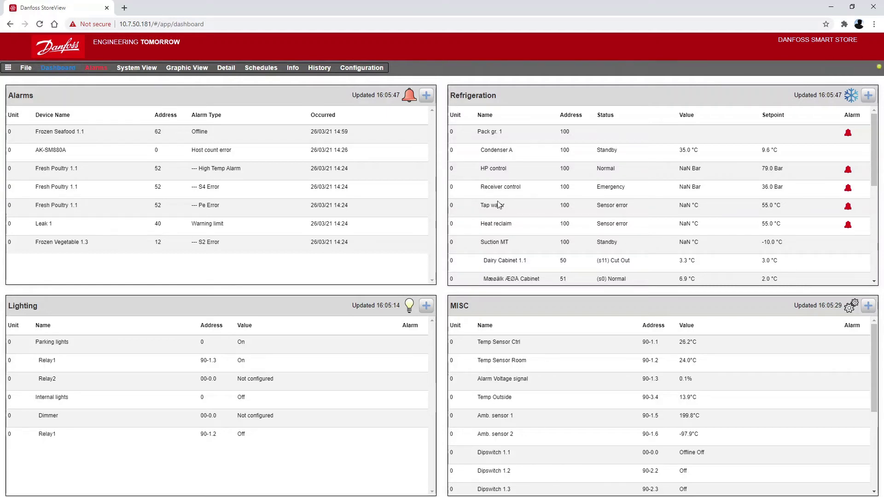
{"action": "scroll", "coordinate": [499, 204], "scroll_direction": "down", "scroll_amount": 4}
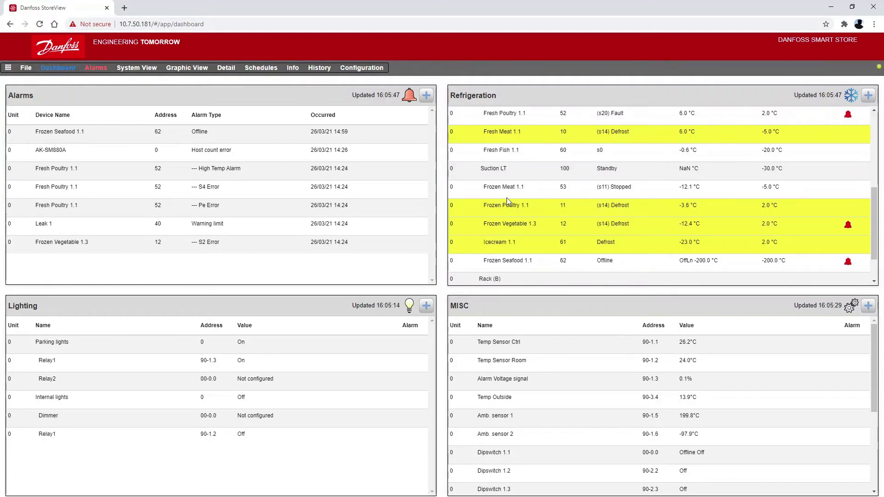
{"action": "left_click", "coordinate": [510, 192]}
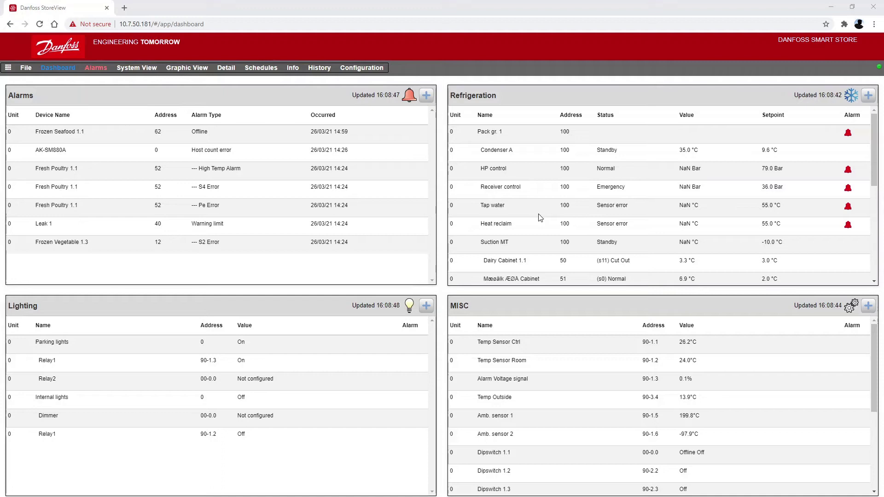
{"action": "scroll", "coordinate": [529, 218], "scroll_direction": "down", "scroll_amount": 3}
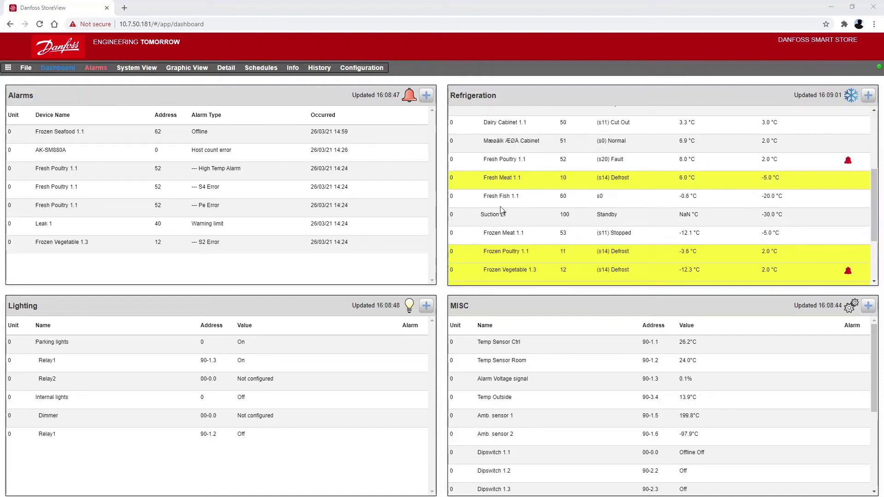
{"action": "left_click", "coordinate": [504, 237]}
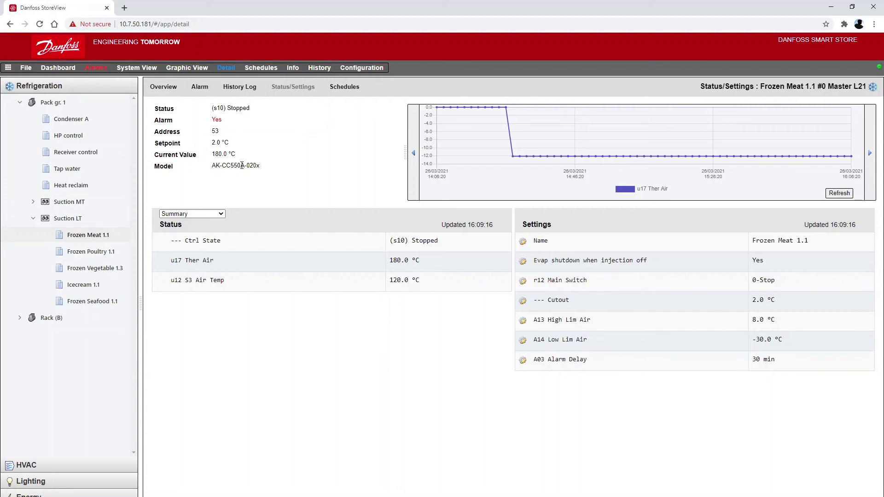
Open the Network Nodes configuration and run a complete rescan of the network.
{"action": "left_click", "coordinate": [359, 69]}
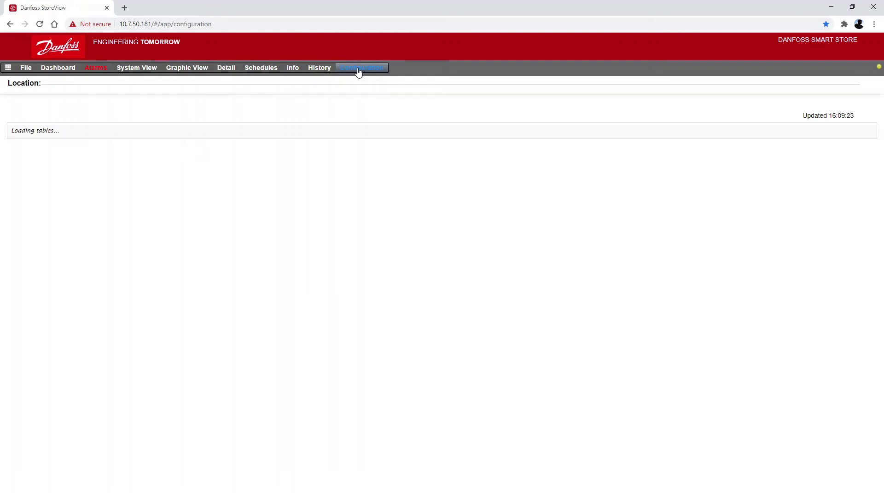
{"action": "left_click", "coordinate": [220, 130]}
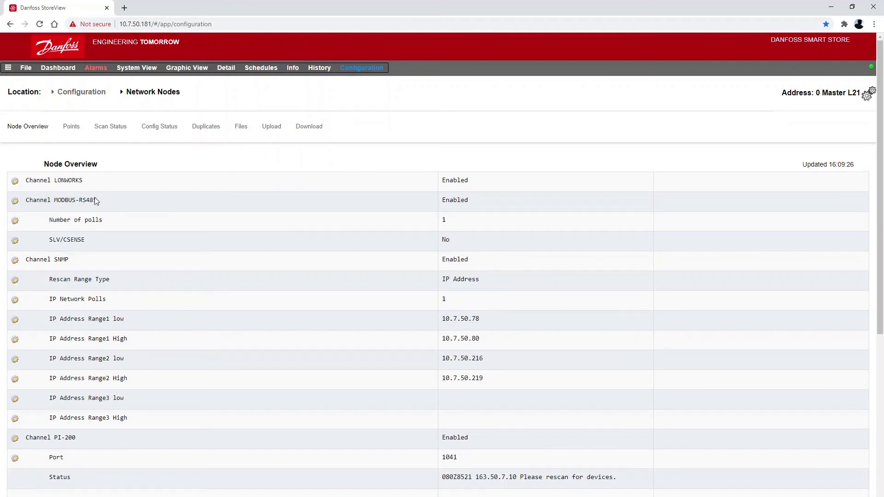
{"action": "scroll", "coordinate": [95, 202], "scroll_direction": "down", "scroll_amount": 3}
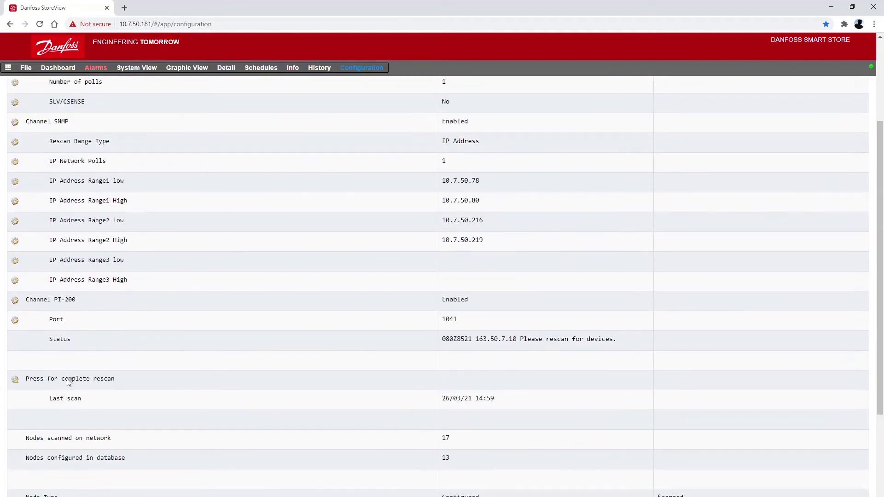
{"action": "scroll", "coordinate": [69, 382], "scroll_direction": "up", "scroll_amount": 3}
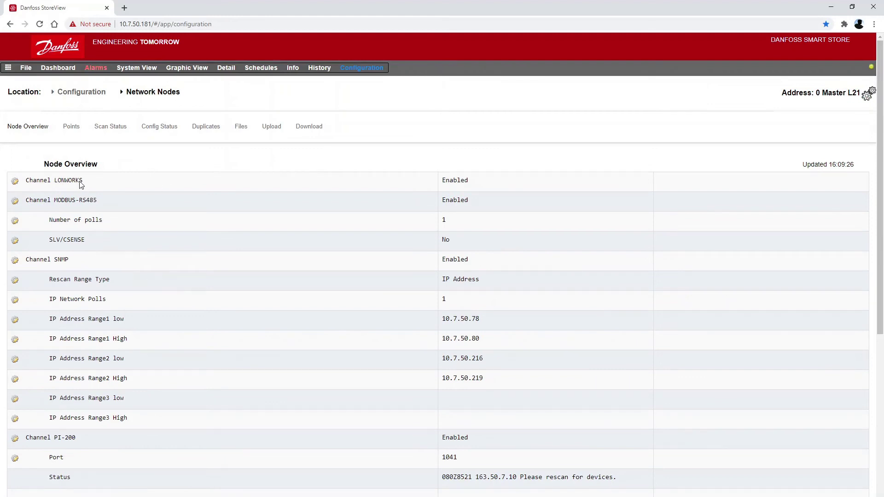
{"action": "scroll", "coordinate": [100, 354], "scroll_direction": "down", "scroll_amount": 4}
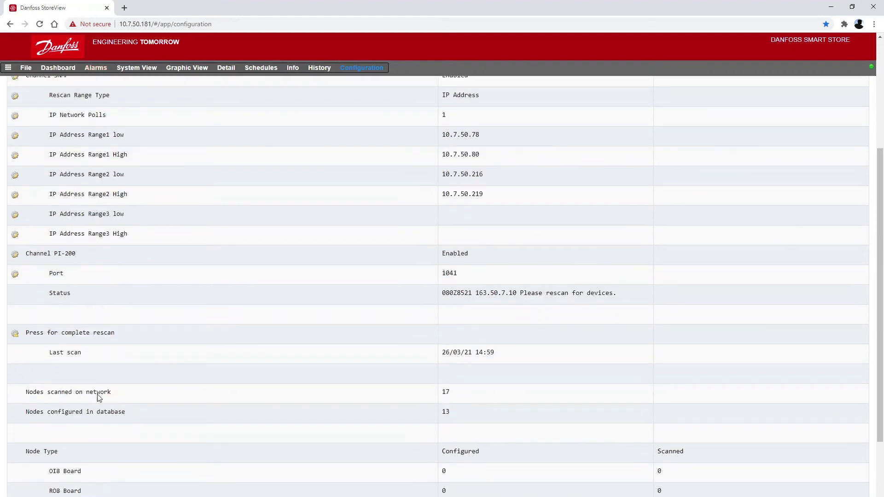
{"action": "left_click", "coordinate": [75, 333]}
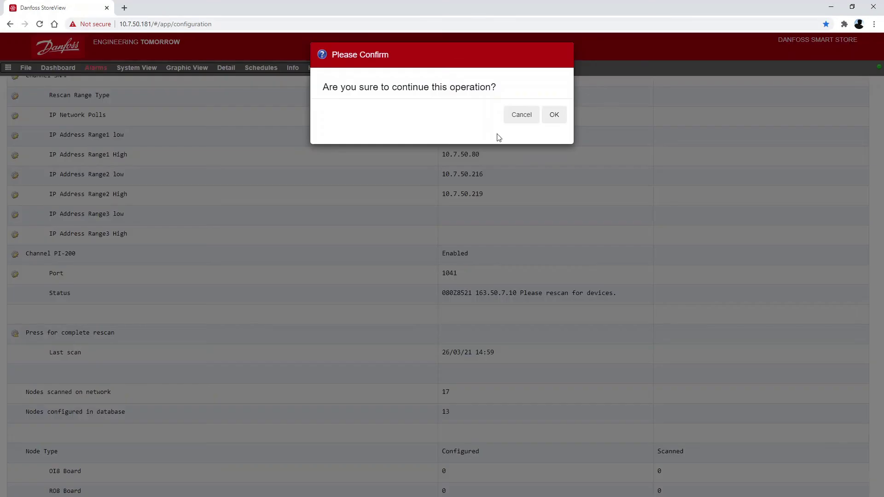
{"action": "left_click", "coordinate": [554, 117]}
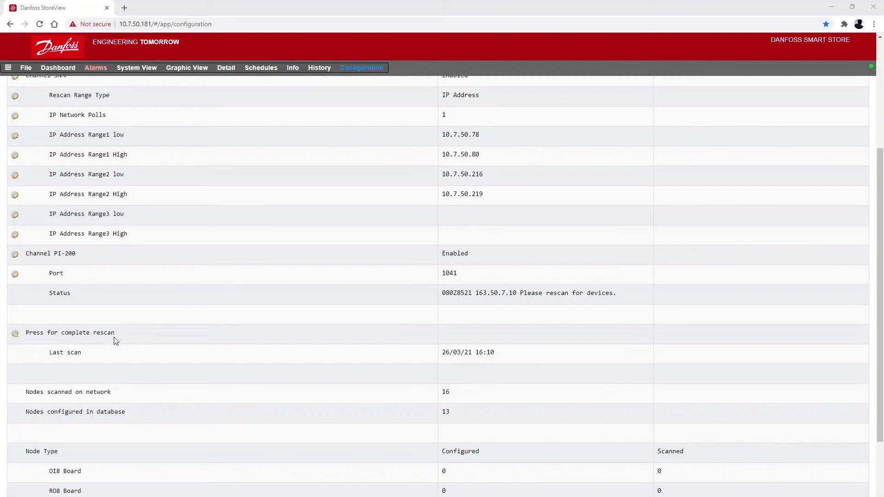
Open the network nodes' Scan Status and examine the addresses and models of the scanned controllers.
{"action": "scroll", "coordinate": [107, 303], "scroll_direction": "up", "scroll_amount": 5}
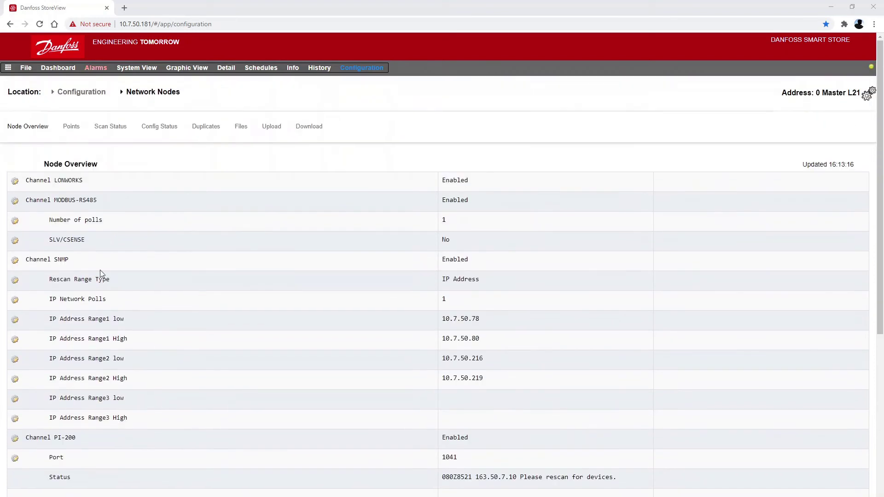
{"action": "left_click", "coordinate": [111, 133]}
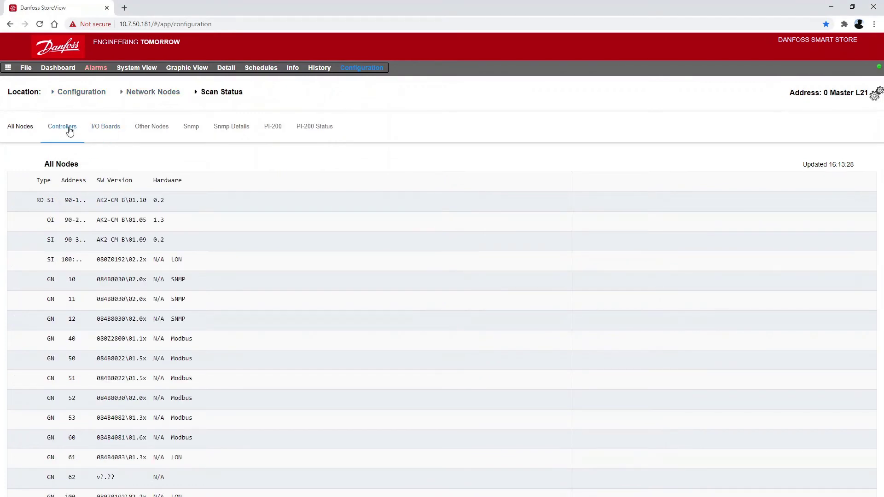
{"action": "left_click", "coordinate": [69, 131]}
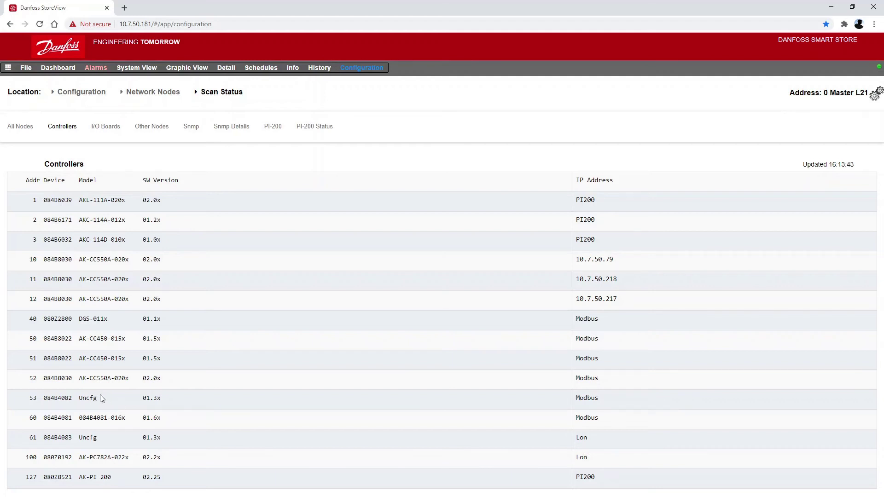
Open the circuit types in the refrigeration control configuration and switch the suction group to Suction LT.
{"action": "left_click", "coordinate": [76, 97]}
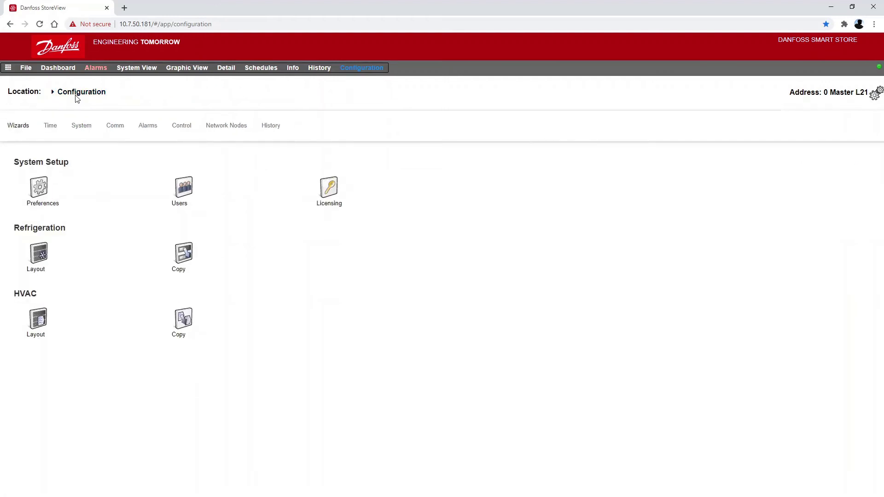
{"action": "left_click", "coordinate": [180, 129]}
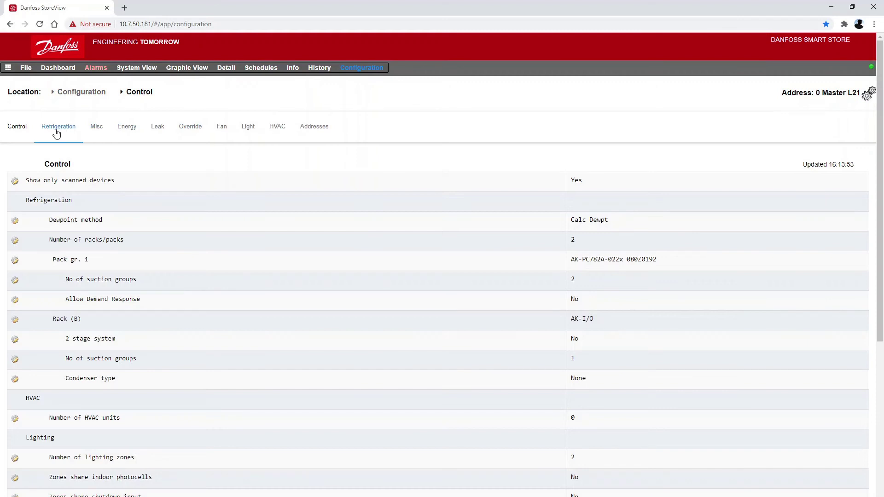
{"action": "left_click", "coordinate": [56, 132]}
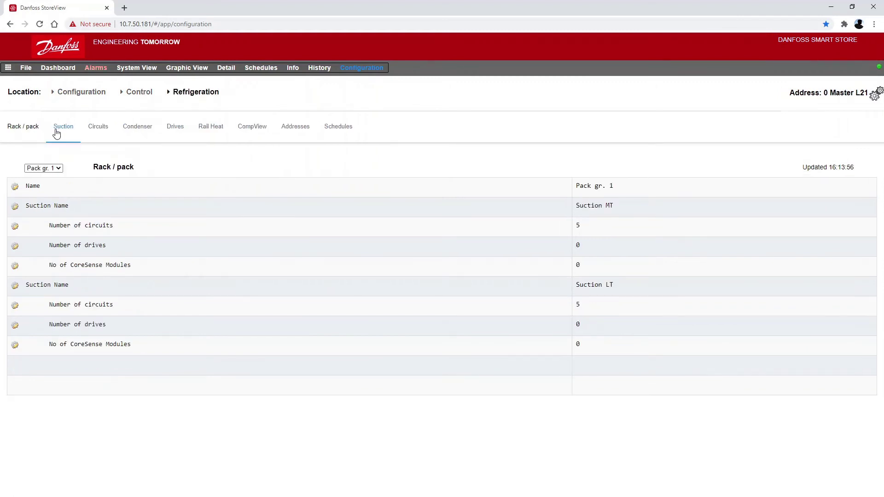
{"action": "left_click", "coordinate": [105, 133]}
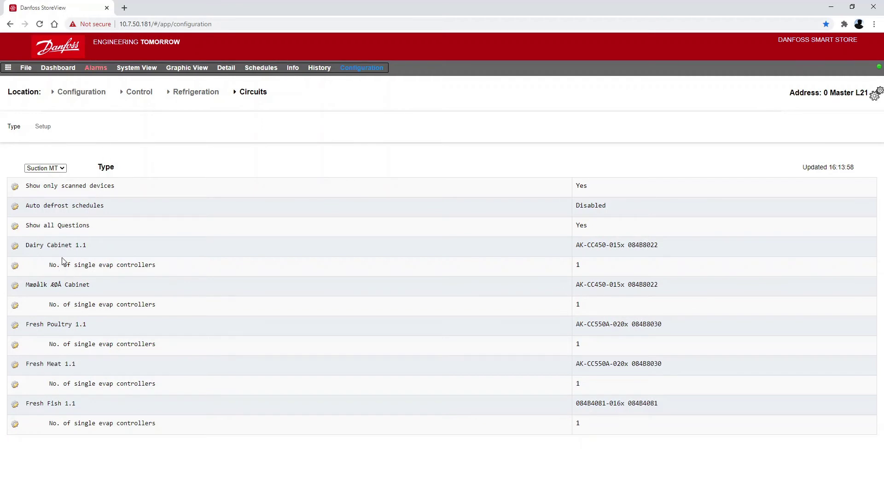
{"action": "left_click", "coordinate": [56, 168]}
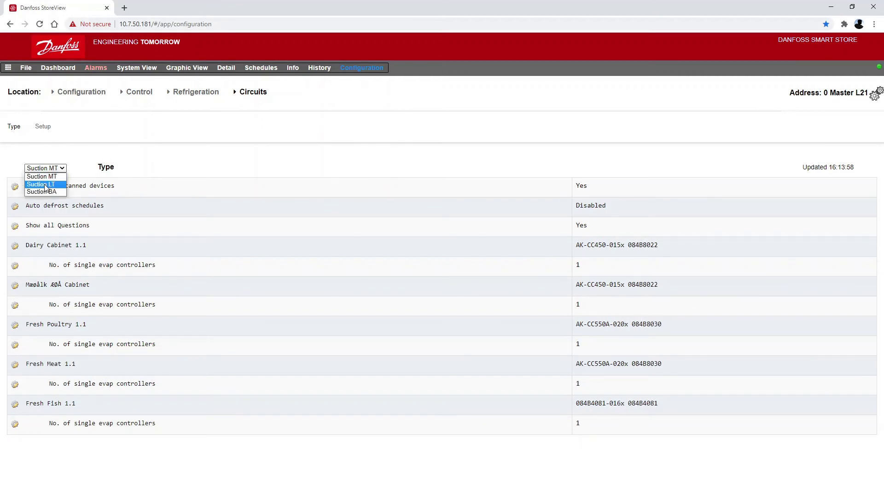
{"action": "left_click", "coordinate": [45, 186]}
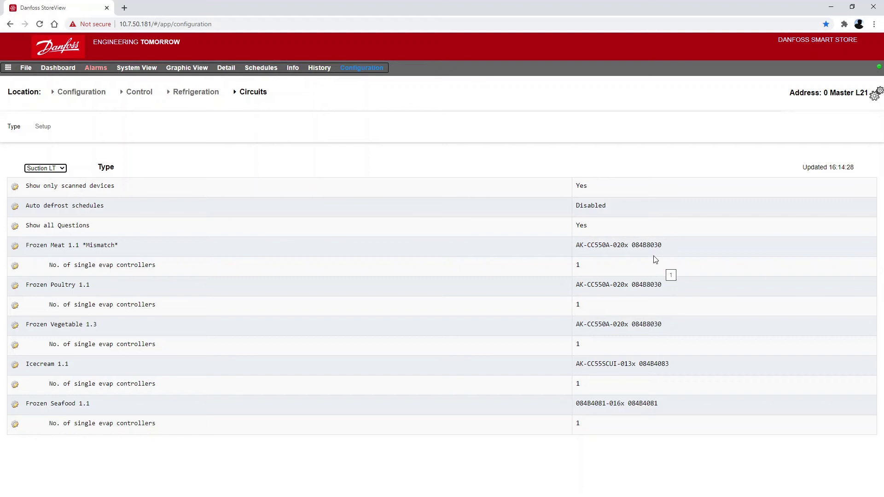
Set the Frozen Meat 1.1 controller type to AK-CC55-013x 084B4082 app 1-9 s/w 1.3x Single Coil.
{"action": "left_click", "coordinate": [612, 249]}
{"action": "left_click", "coordinate": [456, 99]}
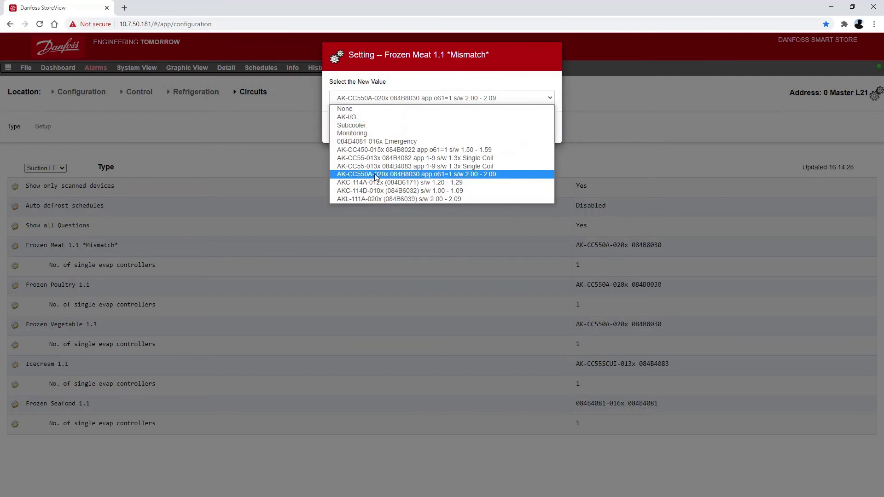
{"action": "left_click", "coordinate": [395, 157]}
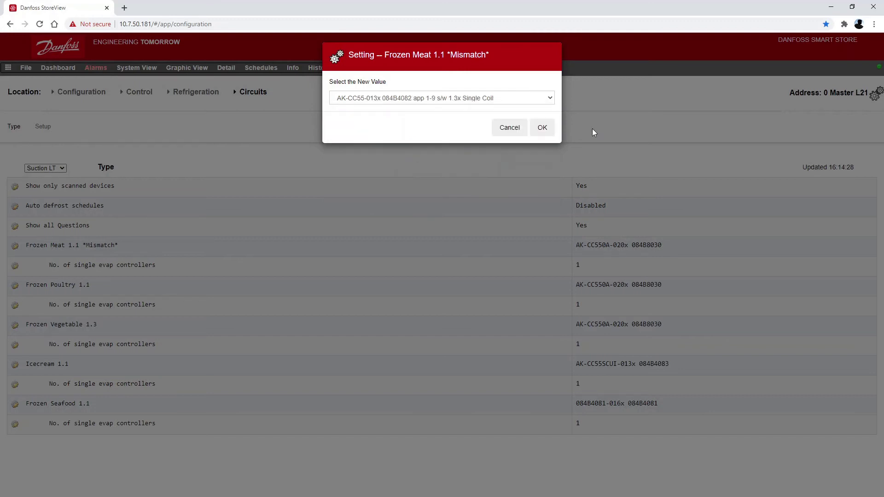
{"action": "left_click", "coordinate": [541, 128]}
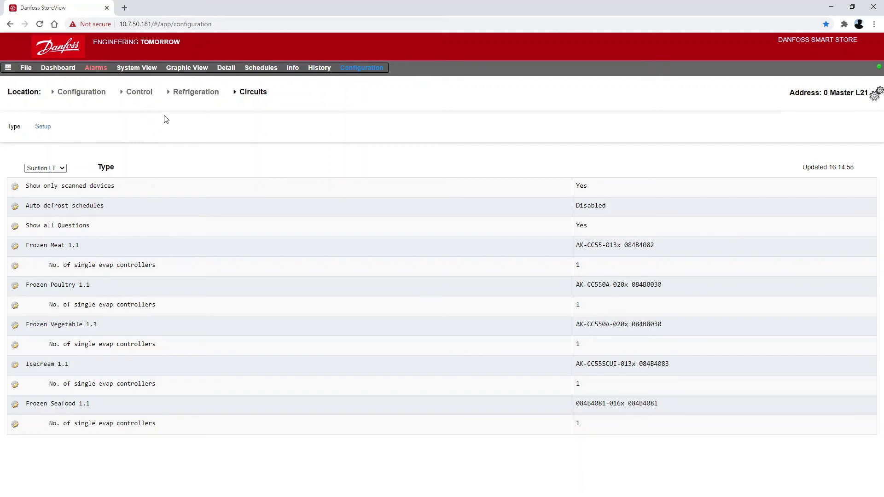
Open the refrigeration controller addresses for Pack gr. 1 and check the Frozen Meat 1.1 address.
{"action": "left_click", "coordinate": [201, 98]}
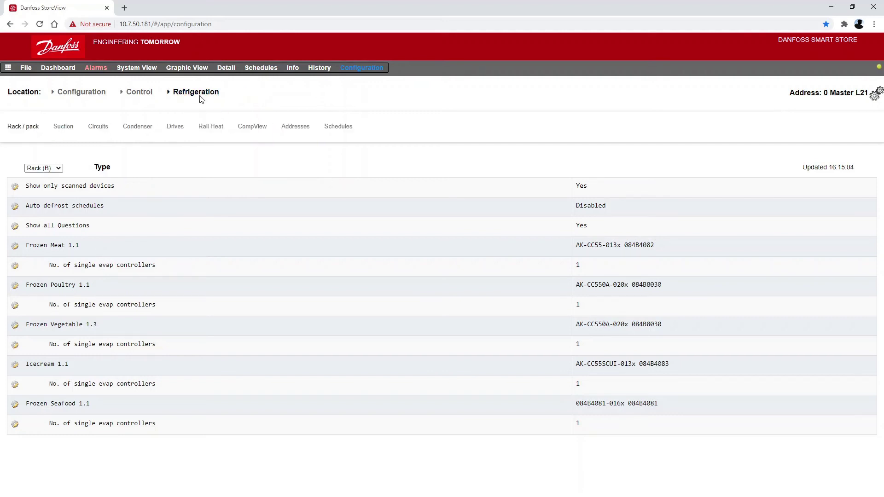
{"action": "left_click", "coordinate": [304, 133]}
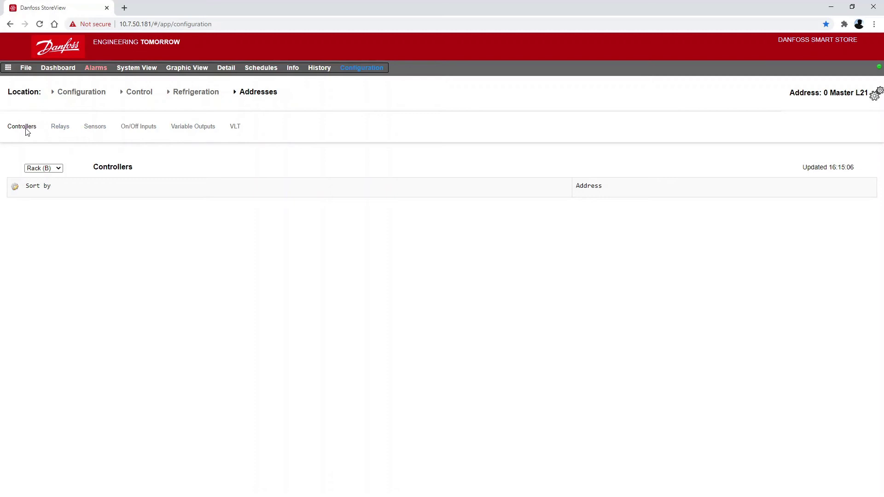
{"action": "left_click", "coordinate": [49, 169]}
{"action": "left_click", "coordinate": [38, 177]}
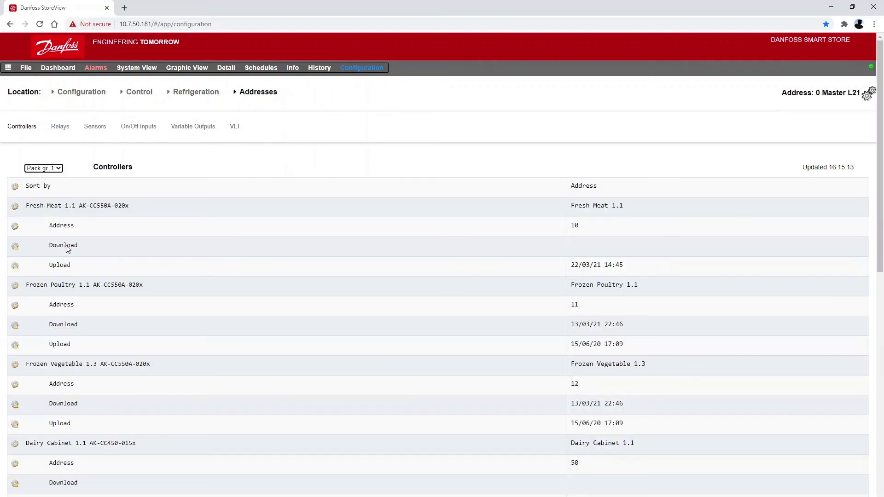
{"action": "scroll", "coordinate": [667, 377], "scroll_direction": "down", "scroll_amount": 6}
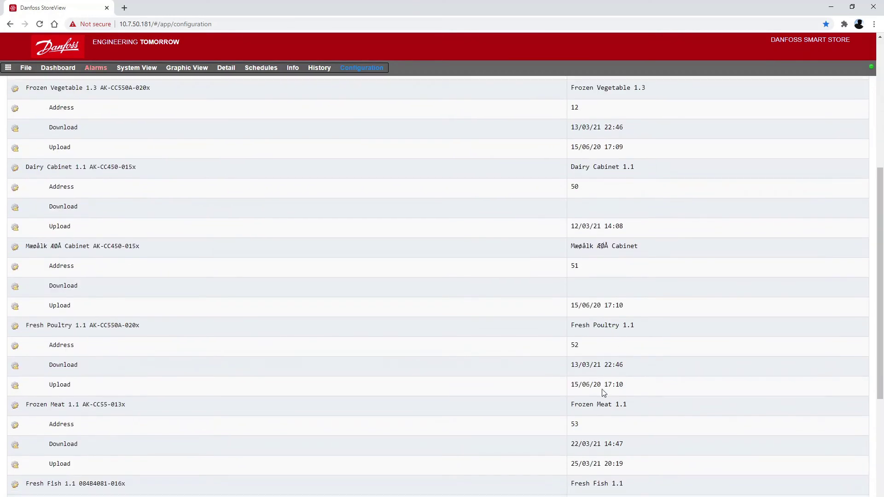
{"action": "scroll", "coordinate": [580, 428], "scroll_direction": "down", "scroll_amount": 1}
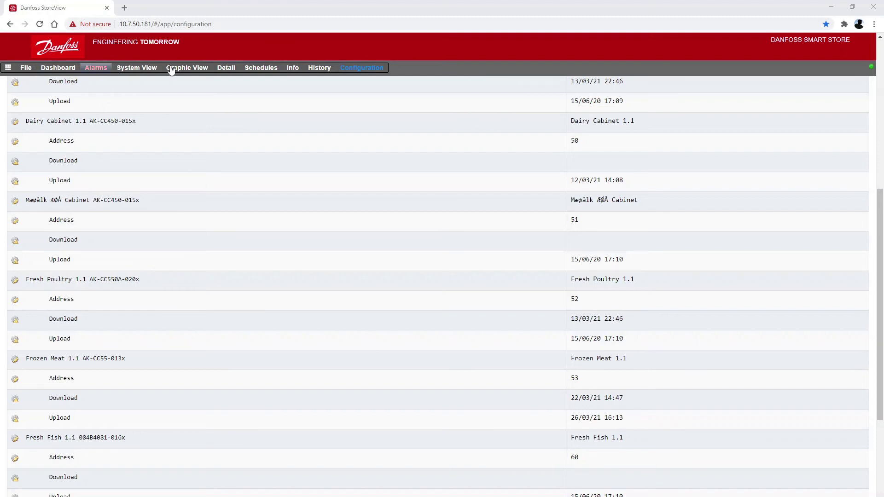
Open the Frozen Meat 1.1 detail page and bring up SM800A_Report.txt in Notepad for comparison.
{"action": "left_click", "coordinate": [227, 69]}
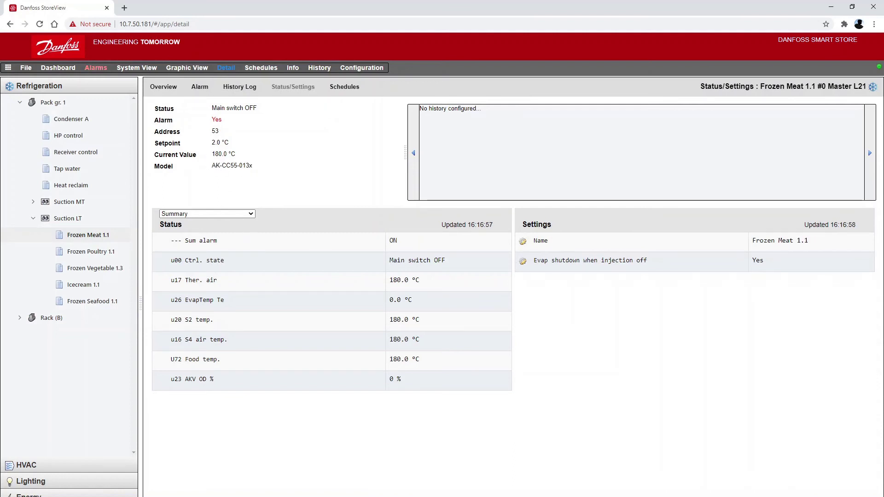
{"action": "left_click", "coordinate": [357, 492]}
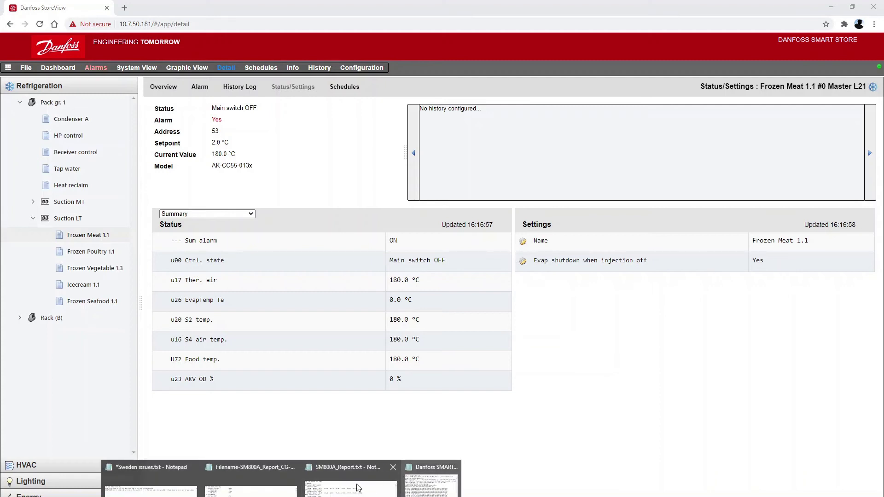
{"action": "left_click", "coordinate": [357, 488]}
{"action": "scroll", "coordinate": [289, 385], "scroll_direction": "up", "scroll_amount": 2}
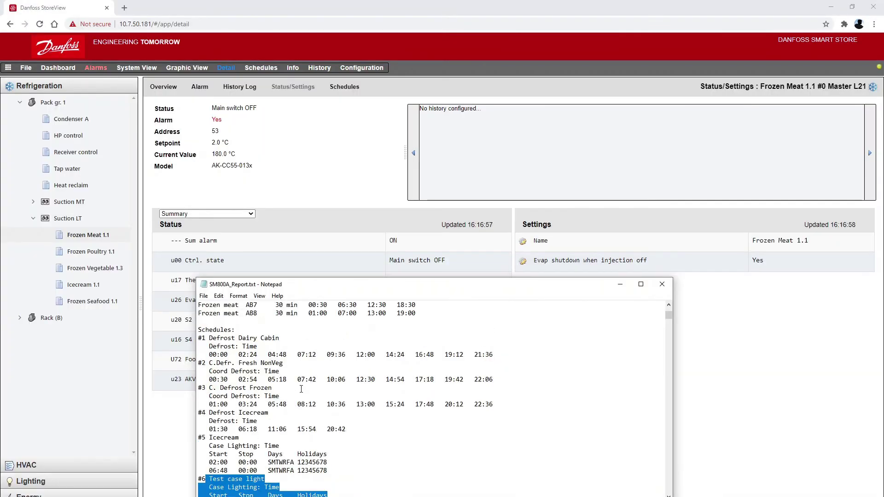
{"action": "scroll", "coordinate": [289, 384], "scroll_direction": "down", "scroll_amount": 10}
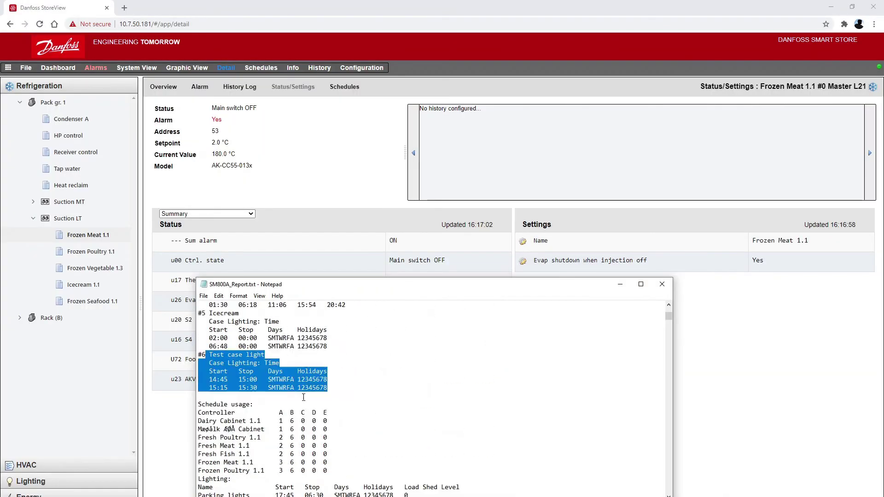
Search the report for "Device det" to reach the device detail section.
{"action": "left_click", "coordinate": [218, 295]}
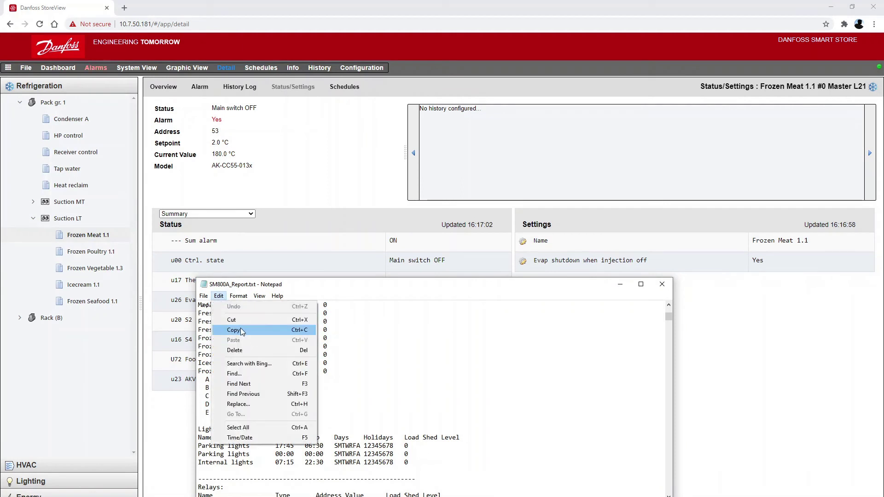
{"action": "left_click", "coordinate": [235, 373]}
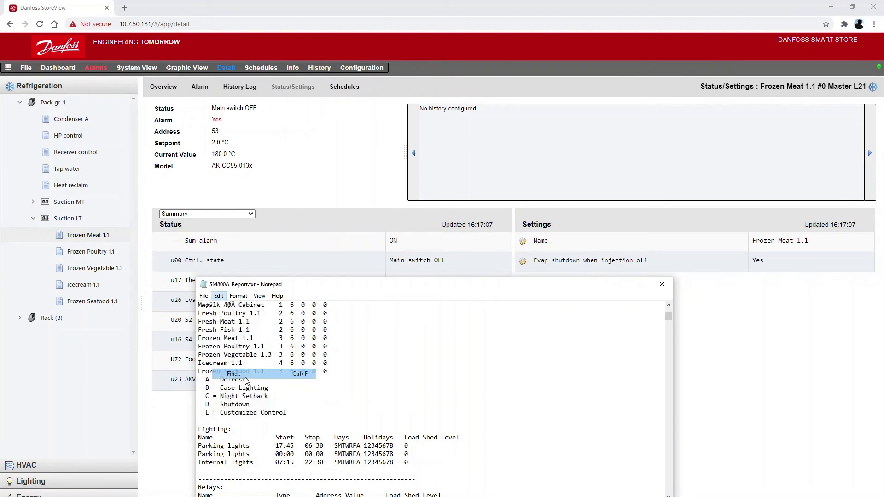
{"action": "type", "text": "Device det"}
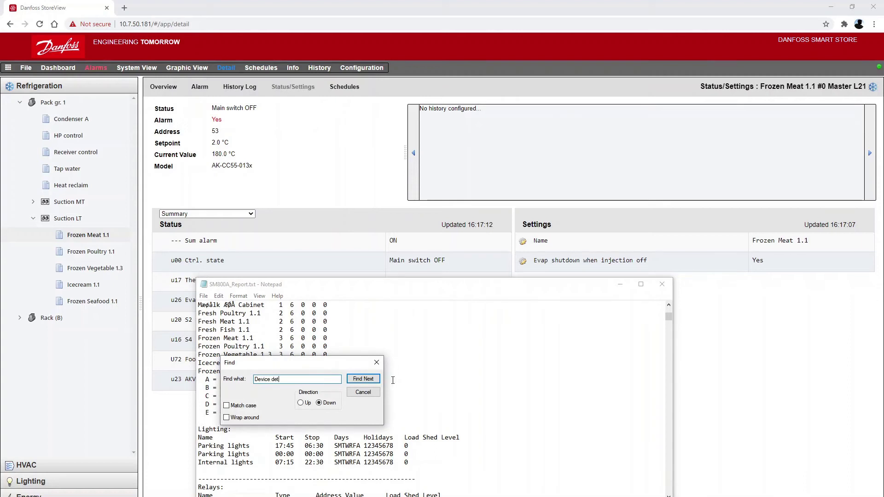
{"action": "left_click", "coordinate": [363, 378]}
Search the device details for address 53 and examine the documented Frozen Meat 1.1 thermostat control parameters.
{"action": "left_click_drag", "start_coordinate": [294, 362], "coordinate": [483, 394]}
{"action": "double_click", "coordinate": [574, 403]}
{"action": "left_click", "coordinate": [566, 398]}
{"action": "type", "text": "53"}
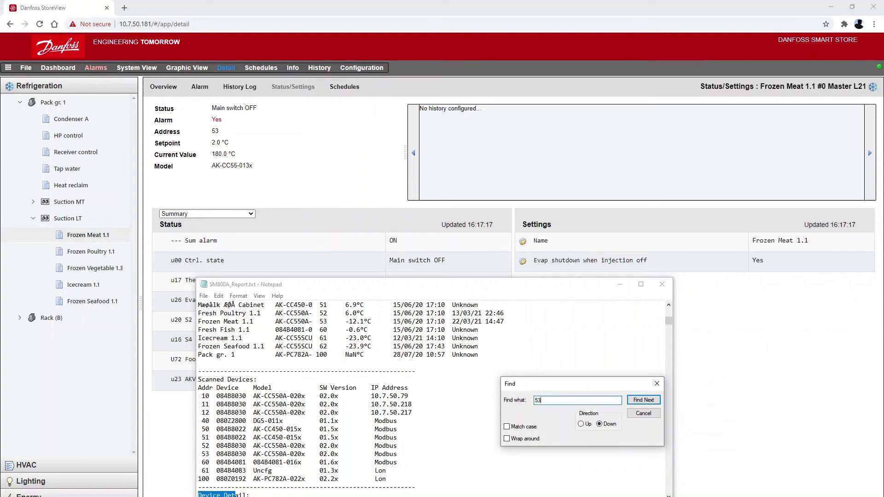
{"action": "key", "text": "Return"}
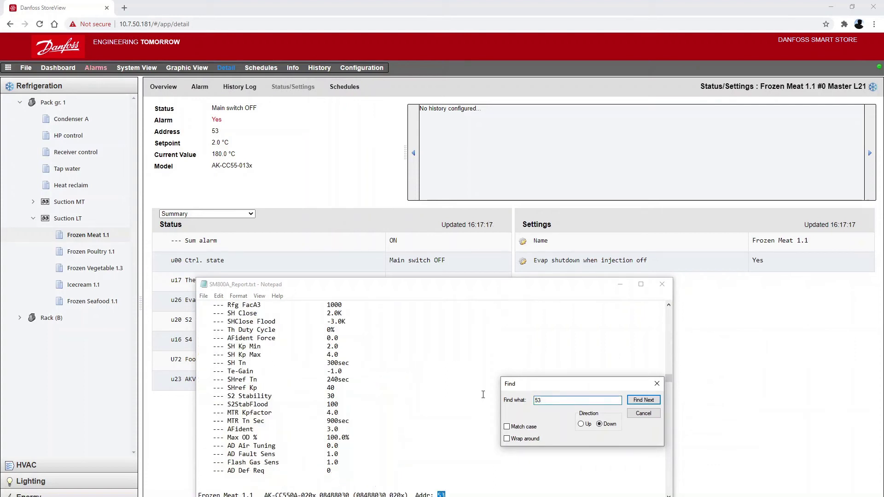
{"action": "left_click", "coordinate": [648, 413]}
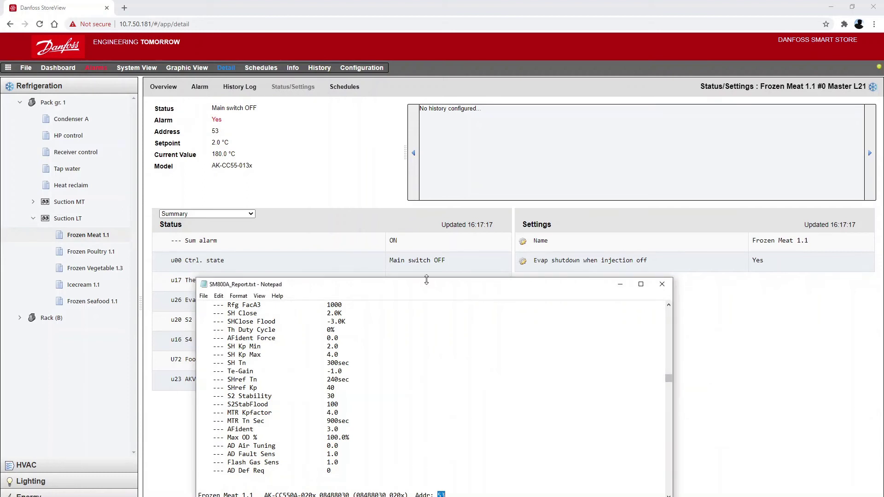
{"action": "left_click_drag", "start_coordinate": [426, 279], "coordinate": [592, 193]}
{"action": "scroll", "coordinate": [591, 323], "scroll_direction": "down", "scroll_amount": 7}
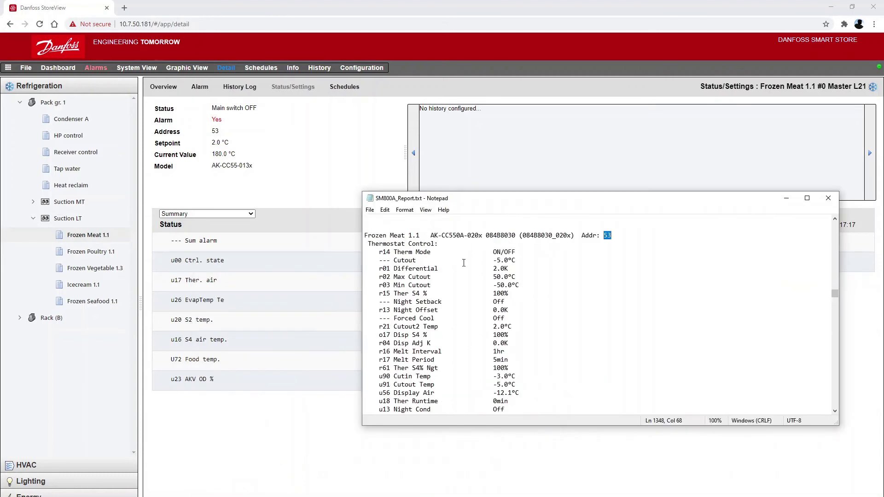
{"action": "scroll", "coordinate": [501, 253], "scroll_direction": "down", "scroll_amount": 2}
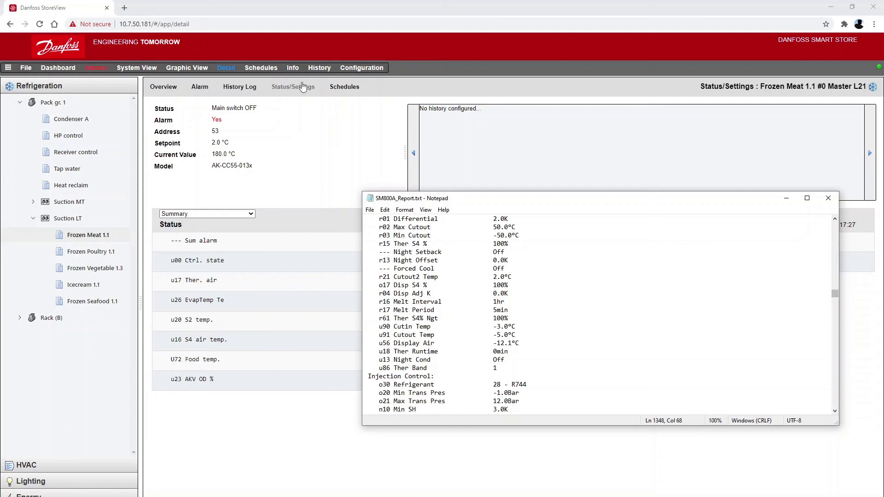
Open the refrigeration circuit setup for Pack gr. 1 and agree to retrieve the controller configuration.
{"action": "left_click", "coordinate": [358, 69]}
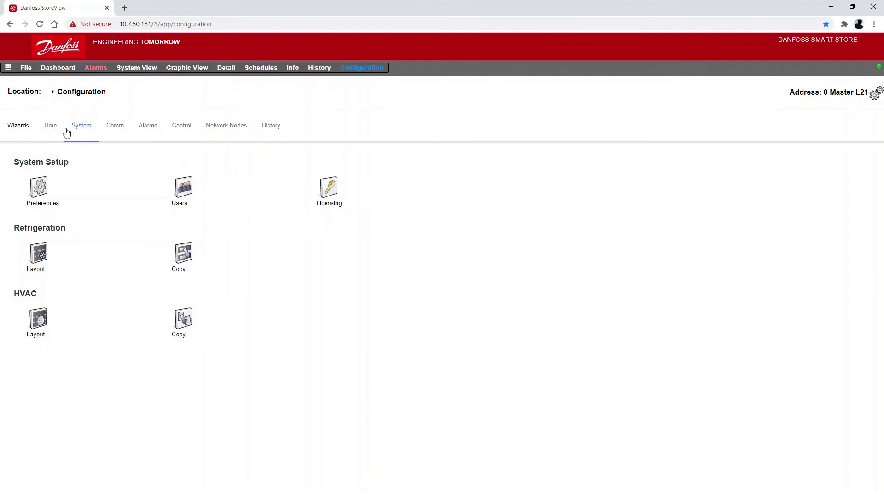
{"action": "left_click", "coordinate": [175, 126]}
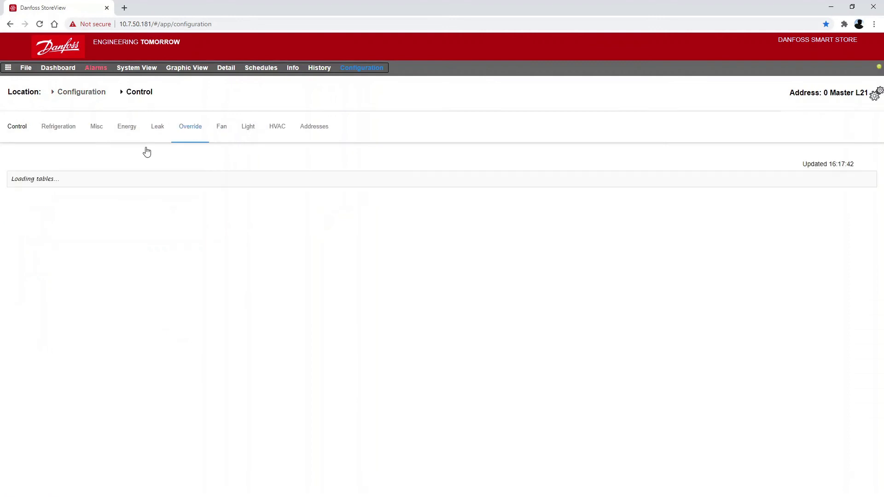
{"action": "left_click", "coordinate": [58, 128]}
{"action": "left_click", "coordinate": [106, 132]}
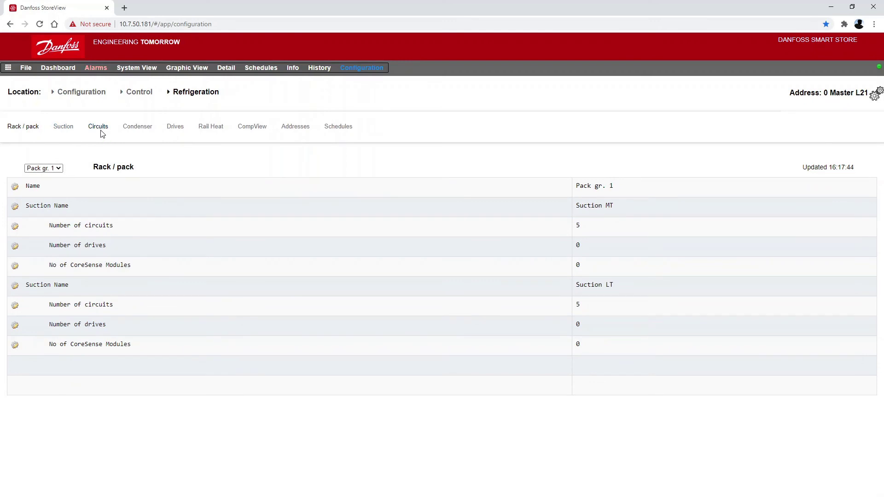
{"action": "left_click", "coordinate": [43, 126]}
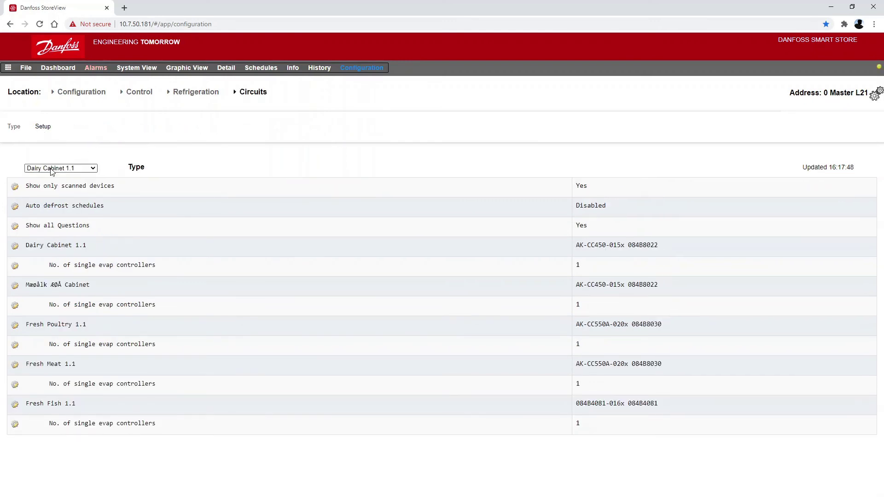
{"action": "left_click", "coordinate": [367, 106]}
{"action": "left_click", "coordinate": [512, 129]}
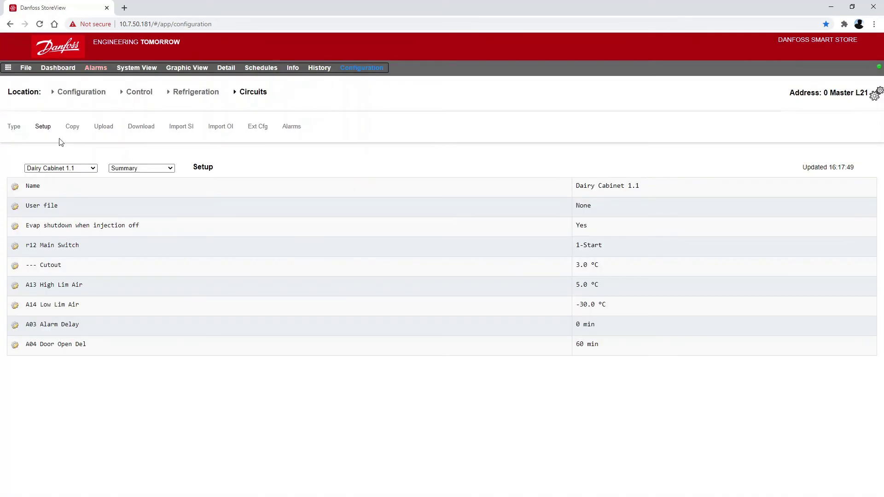
Show the setup of circuit Frozen Meat 1.1, retrieve its controller configuration and check the available parameter groups.
{"action": "left_click", "coordinate": [87, 168]}
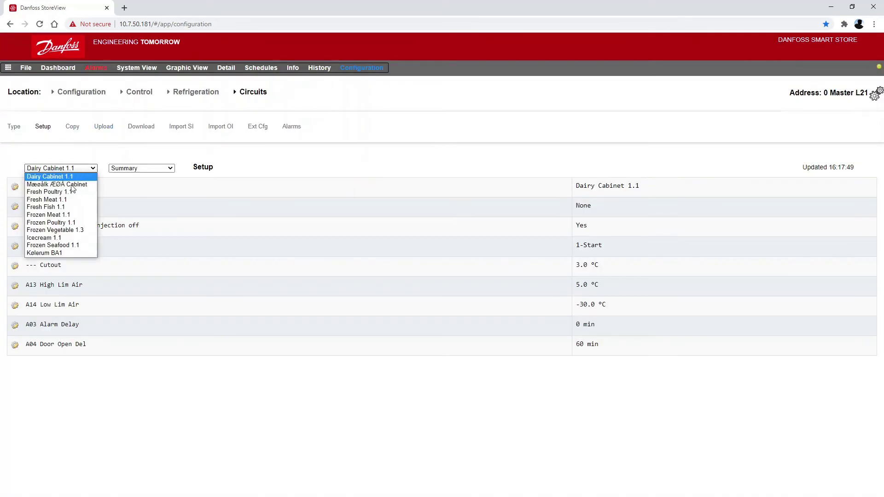
{"action": "left_click", "coordinate": [59, 216]}
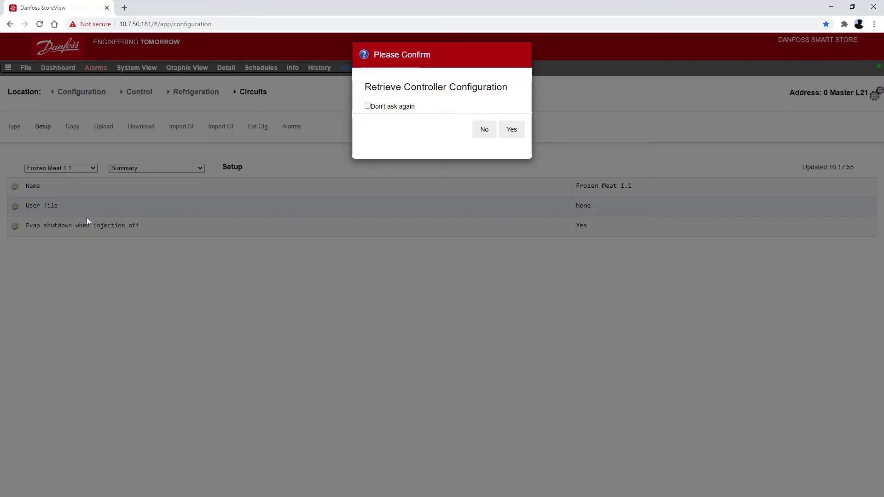
{"action": "left_click", "coordinate": [379, 108]}
{"action": "left_click", "coordinate": [510, 130]}
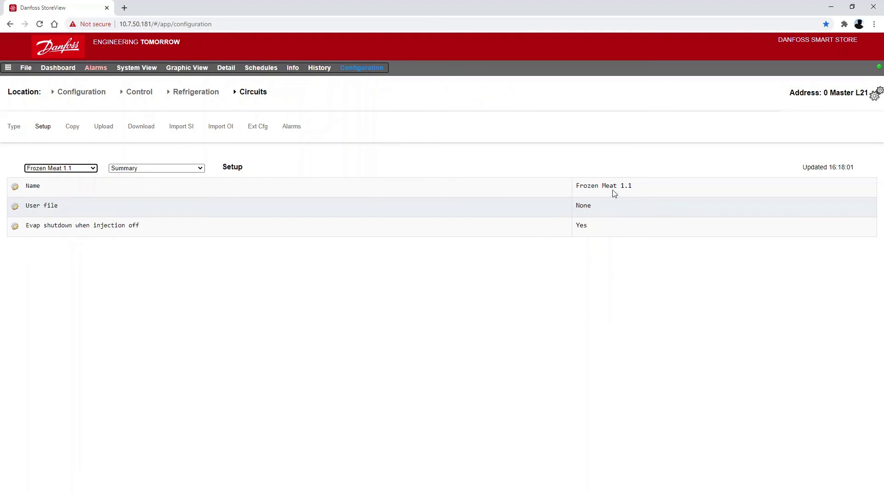
{"action": "left_click", "coordinate": [175, 172]}
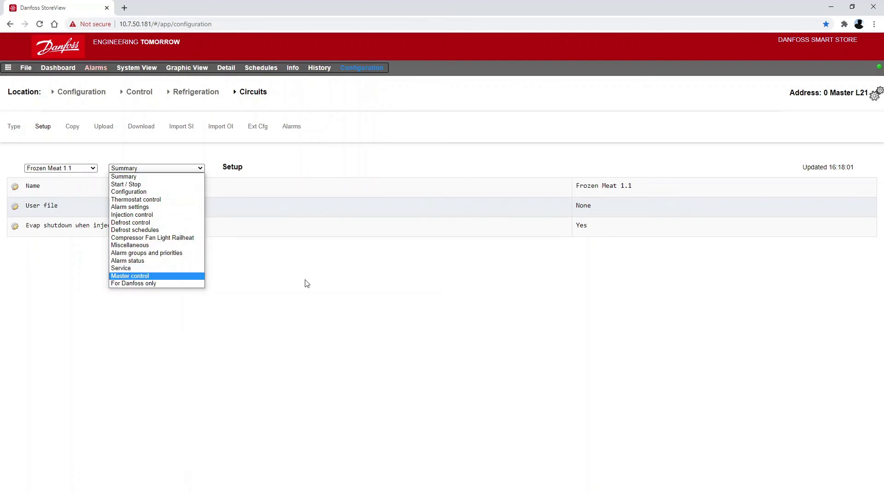
{"action": "left_click", "coordinate": [585, 310]}
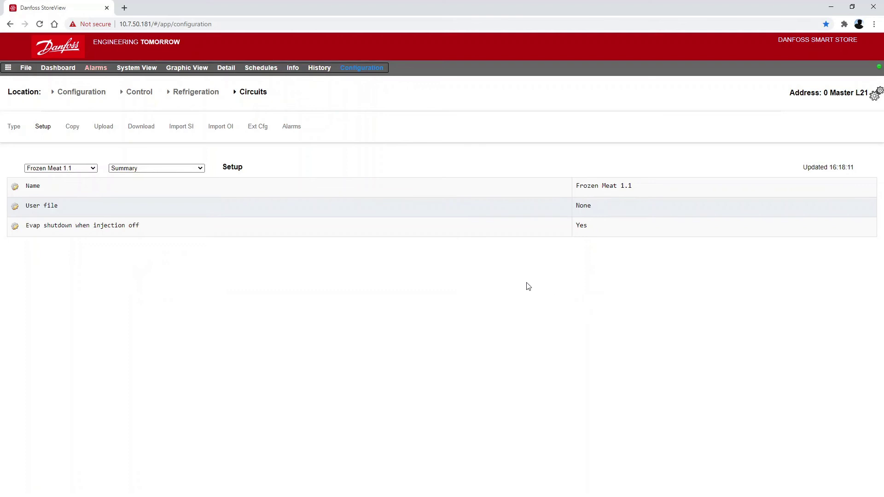
Open the alarm settings of Frozen Meat 1.1 and look through all alarm priorities and actions.
{"action": "left_click", "coordinate": [284, 129]}
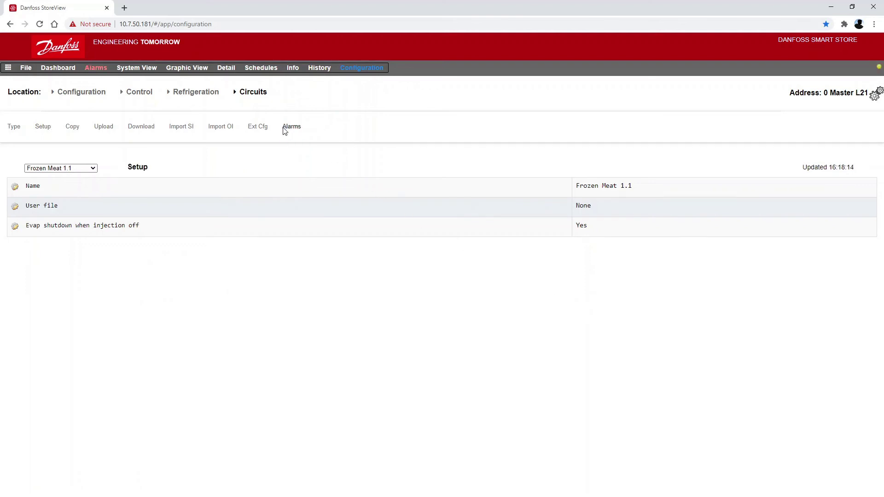
{"action": "scroll", "coordinate": [548, 233], "scroll_direction": "down", "scroll_amount": 6}
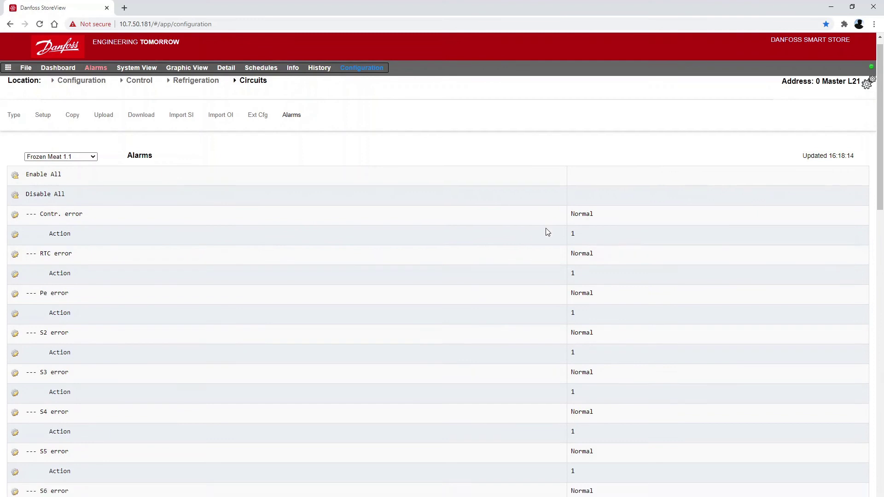
{"action": "scroll", "coordinate": [548, 237], "scroll_direction": "down", "scroll_amount": 8}
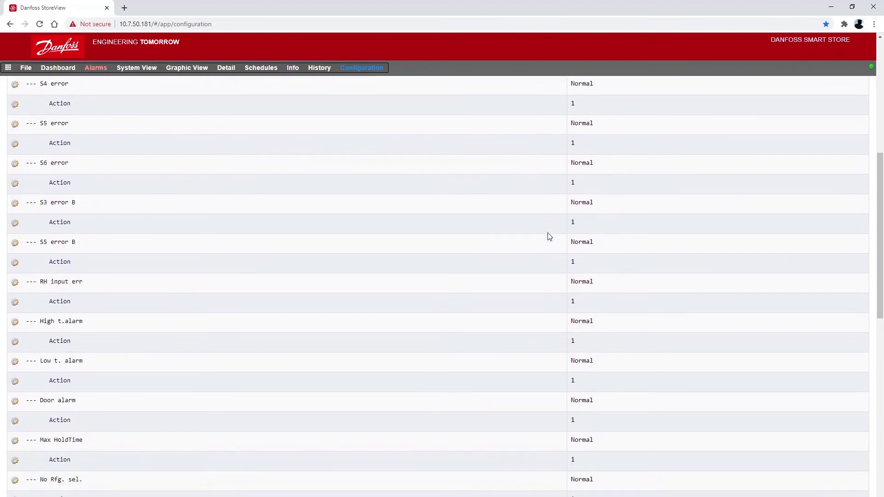
{"action": "scroll", "coordinate": [591, 248], "scroll_direction": "down", "scroll_amount": 6}
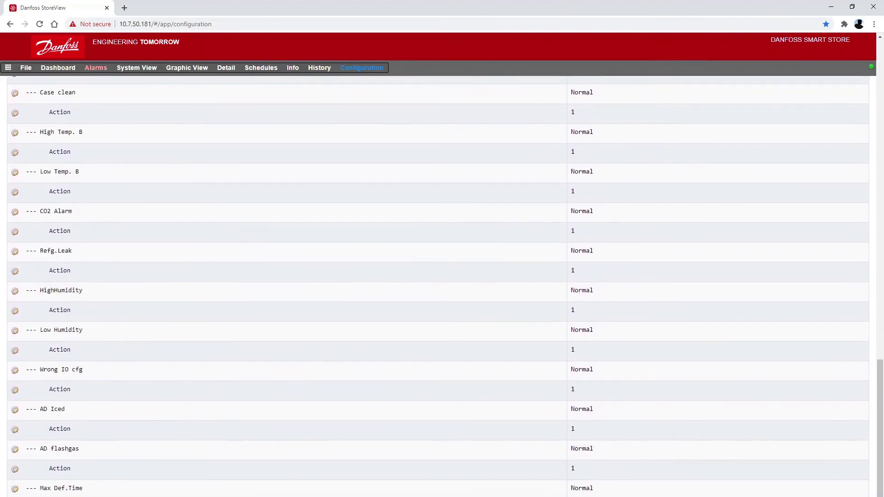
{"action": "scroll", "coordinate": [591, 249], "scroll_direction": "up", "scroll_amount": 7}
{"action": "scroll", "coordinate": [595, 465], "scroll_direction": "up", "scroll_amount": 13}
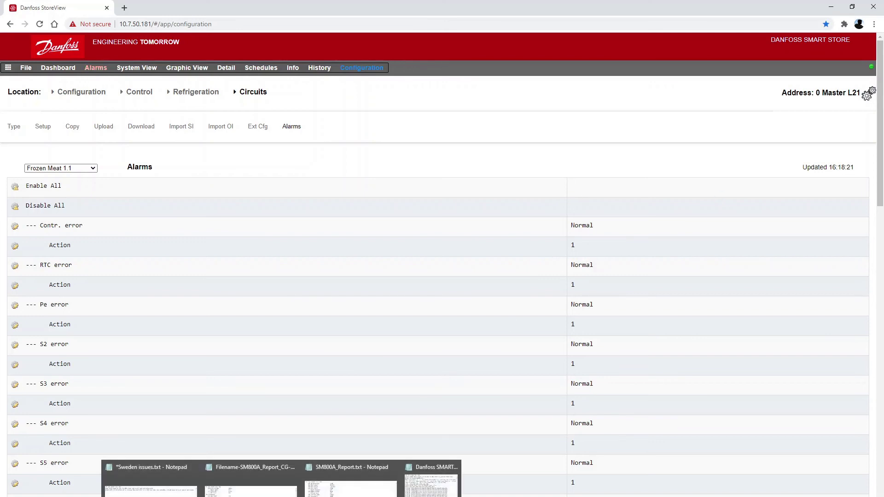
Bring up SM800A_Report.txt in Notepad, then narrow and reposition its window so the alarm names and values stay readable.
{"action": "left_click", "coordinate": [347, 481]}
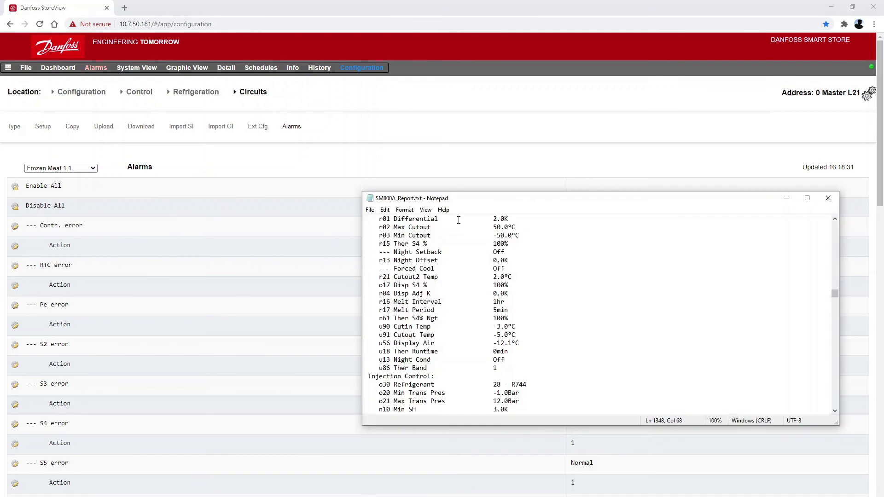
{"action": "left_click_drag", "start_coordinate": [514, 200], "coordinate": [247, 214]}
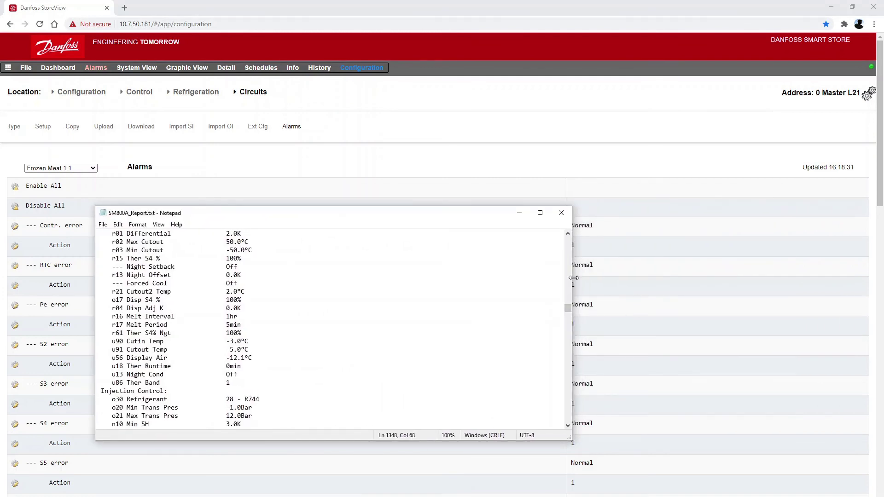
{"action": "left_click_drag", "start_coordinate": [530, 277], "coordinate": [460, 278]}
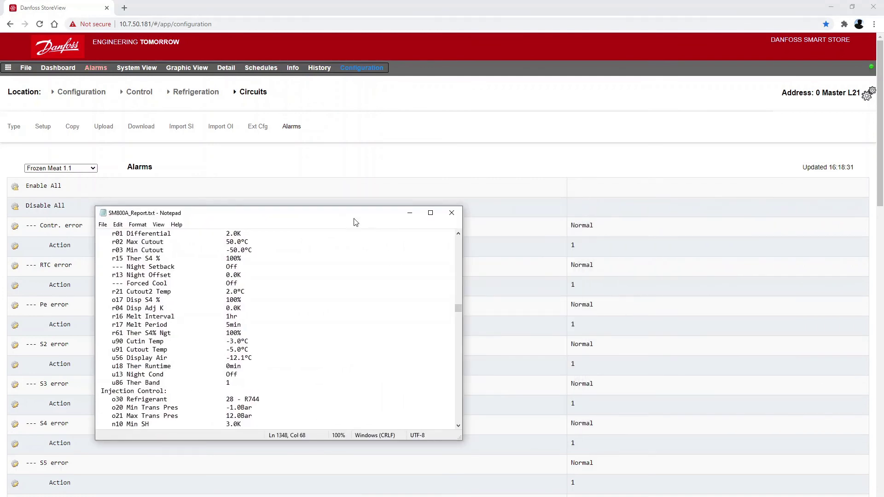
{"action": "left_click_drag", "start_coordinate": [353, 217], "coordinate": [400, 216]}
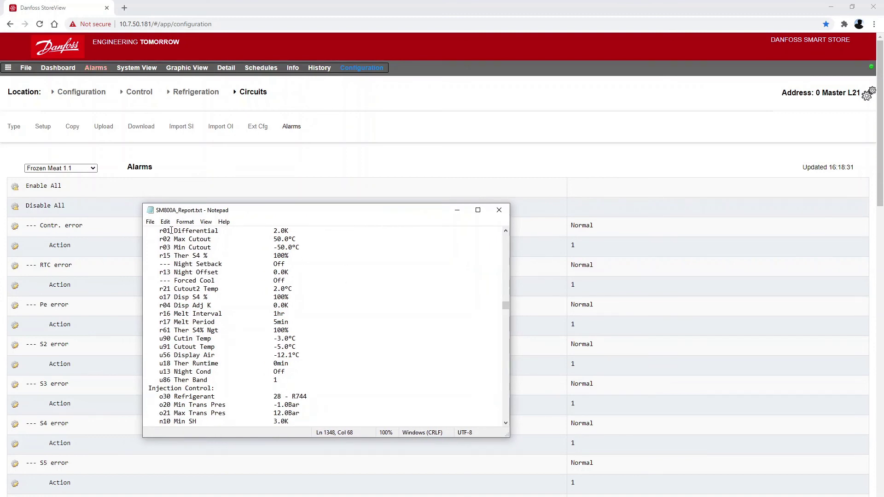
Find the documented alarm list of Frozen Meat 1.1 at address 53 in the report and compare its priorities and actions.
{"action": "left_click_drag", "start_coordinate": [506, 305], "coordinate": [506, 393]}
{"action": "scroll", "coordinate": [425, 344], "scroll_direction": "up", "scroll_amount": 10}
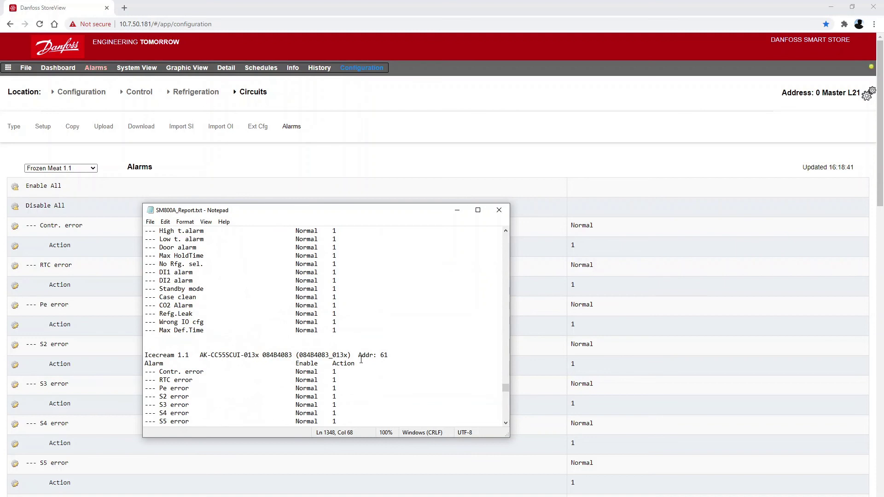
{"action": "scroll", "coordinate": [361, 359], "scroll_direction": "up", "scroll_amount": 20}
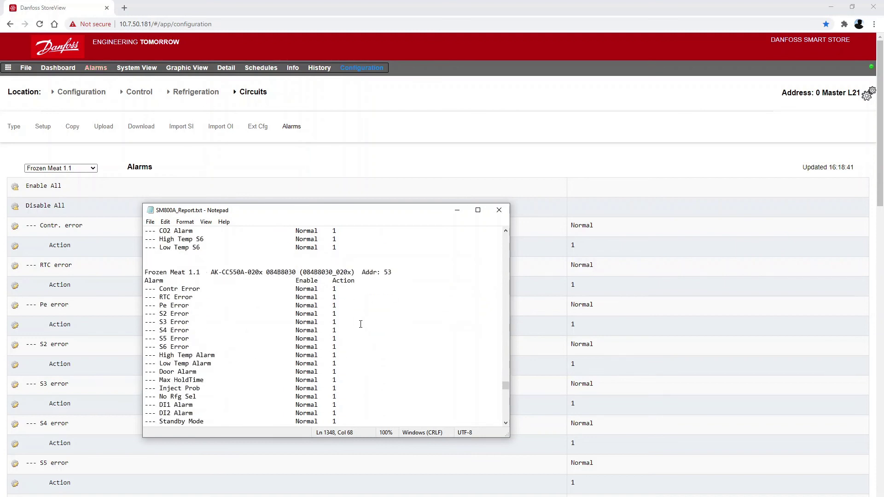
{"action": "scroll", "coordinate": [257, 290], "scroll_direction": "down", "scroll_amount": 2}
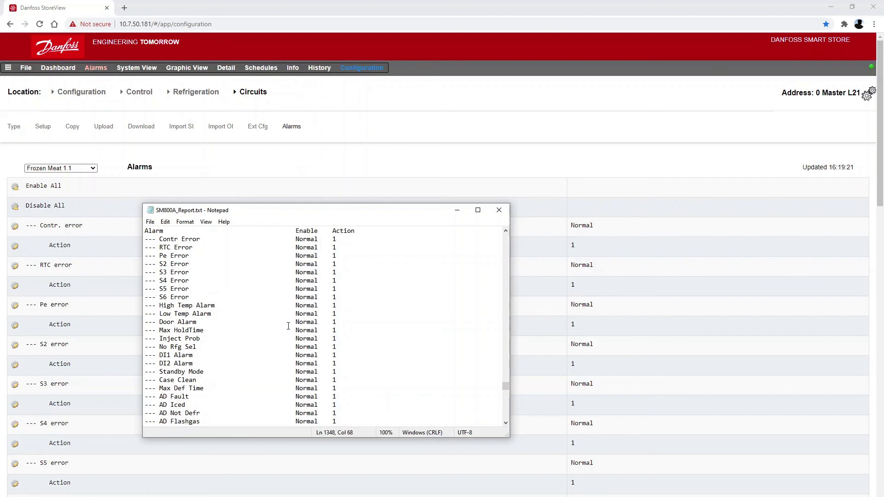
Return to StoreView and open the refrigeration schedules.
{"action": "left_click", "coordinate": [384, 161]}
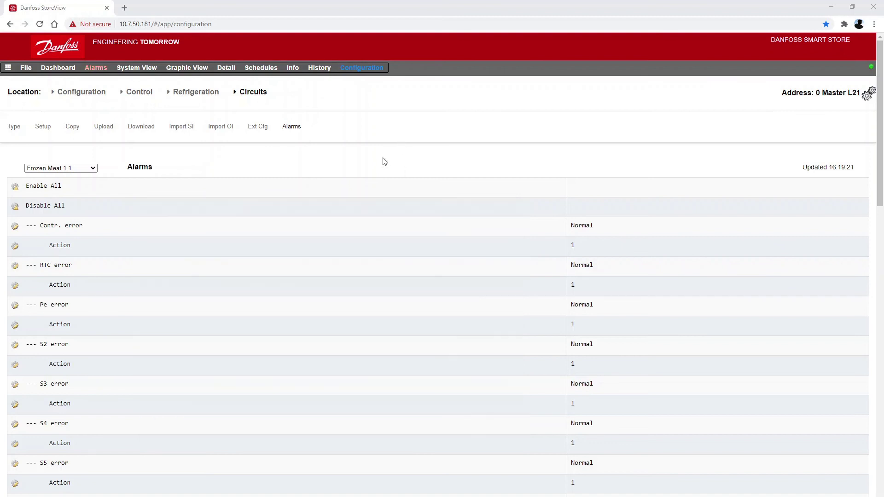
{"action": "left_click", "coordinate": [195, 97]}
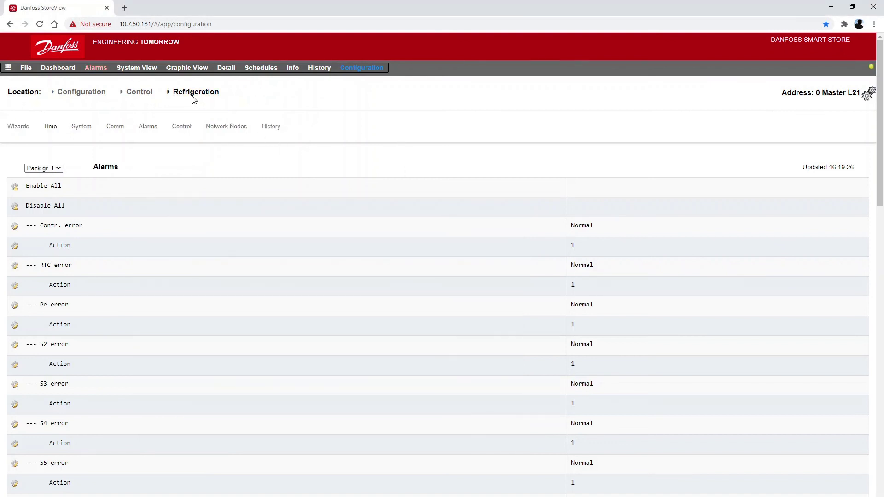
{"action": "left_click", "coordinate": [338, 127]}
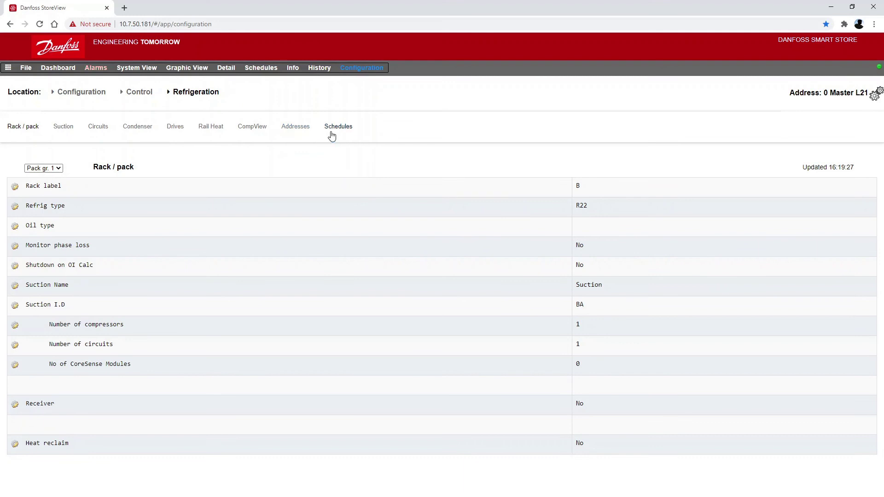
Examine the schedule definitions and schedule usage table in SM800A_Report.txt to identify the schedules assigned to Frozen Meat 1.1.
{"action": "mouse_move", "coordinate": [316, 491]}
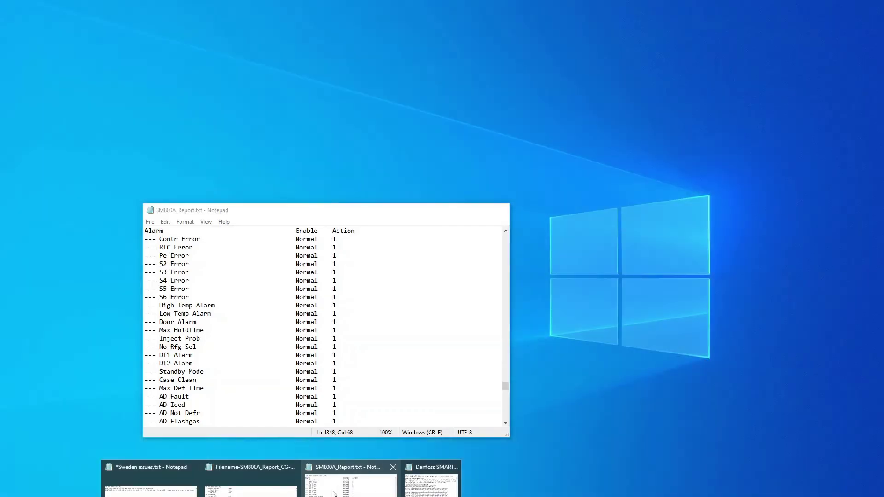
{"action": "left_click", "coordinate": [334, 494]}
{"action": "left_click_drag", "start_coordinate": [503, 384], "coordinate": [505, 236]}
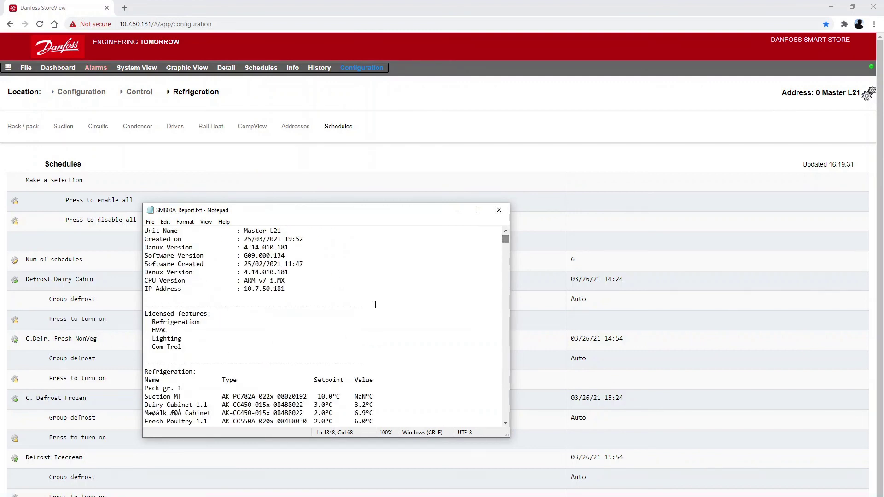
{"action": "scroll", "coordinate": [376, 311], "scroll_direction": "down", "scroll_amount": 15}
{"action": "scroll", "coordinate": [377, 316], "scroll_direction": "up", "scroll_amount": 5}
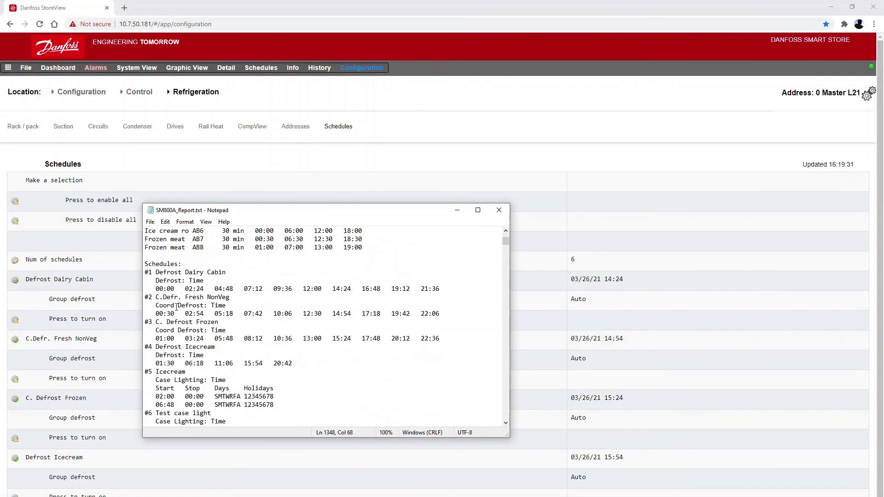
{"action": "scroll", "coordinate": [198, 323], "scroll_direction": "down", "scroll_amount": 8}
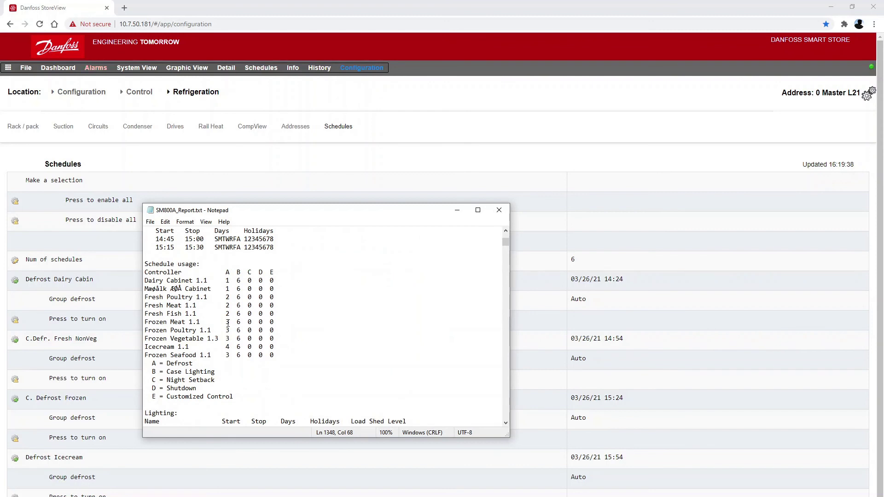
{"action": "scroll", "coordinate": [176, 292], "scroll_direction": "up", "scroll_amount": 3}
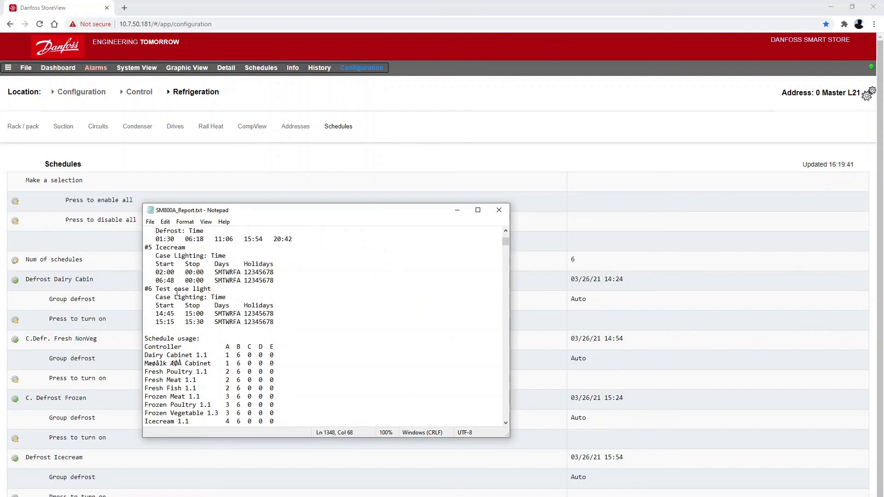
{"action": "scroll", "coordinate": [176, 292], "scroll_direction": "up", "scroll_amount": 3}
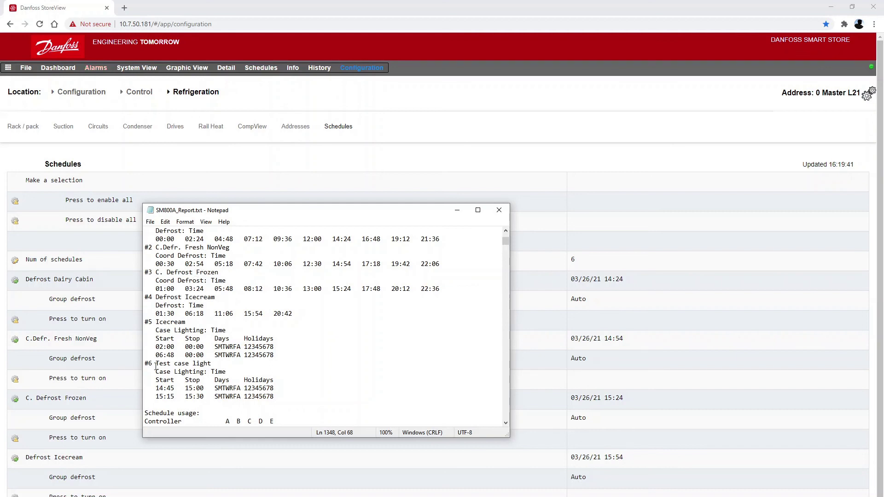
Check in StoreView that Frozen Meat 1.1 is among the controllers assigned to the C. Defrost Frozen and Test case light schedules.
{"action": "left_click", "coordinate": [112, 408]}
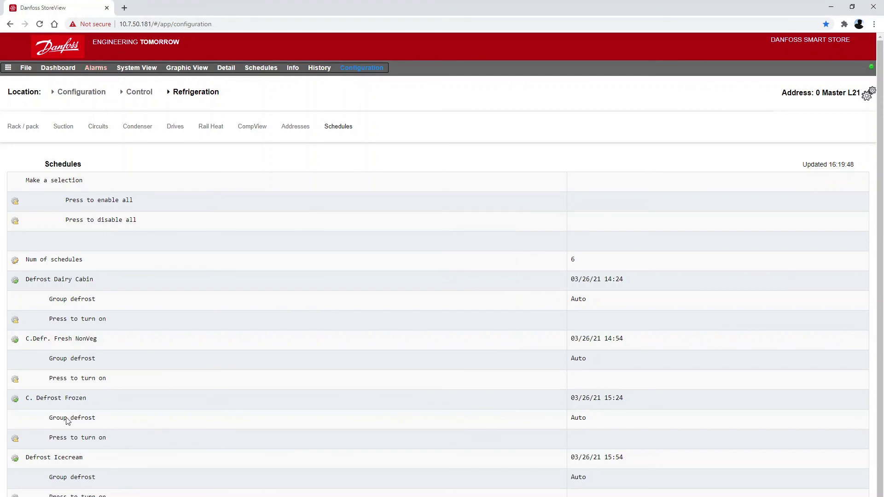
{"action": "left_click", "coordinate": [64, 401]}
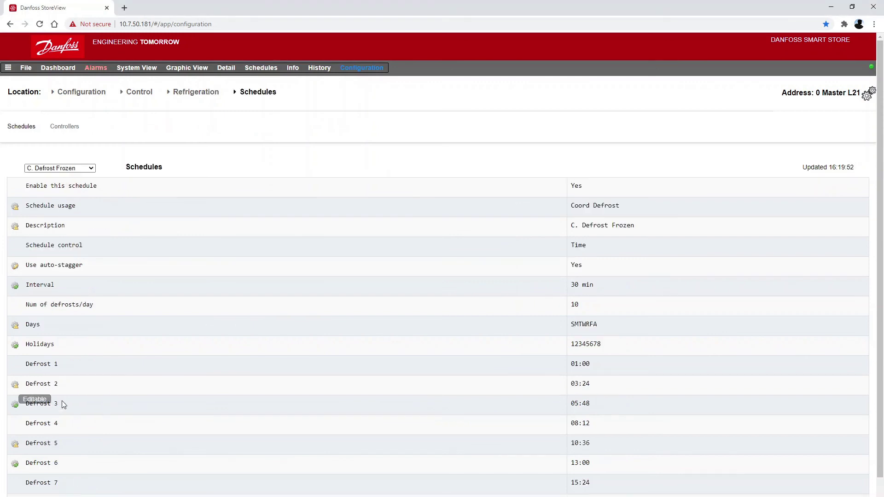
{"action": "left_click", "coordinate": [70, 133]}
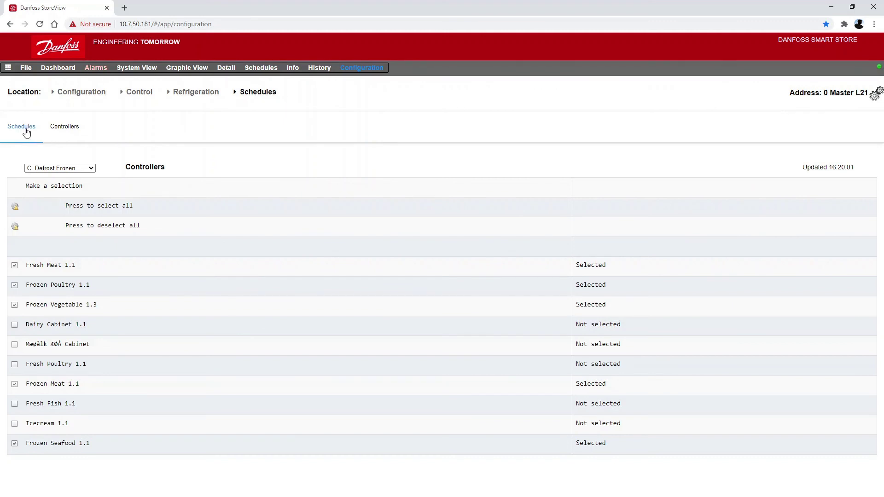
{"action": "left_click", "coordinate": [39, 168]}
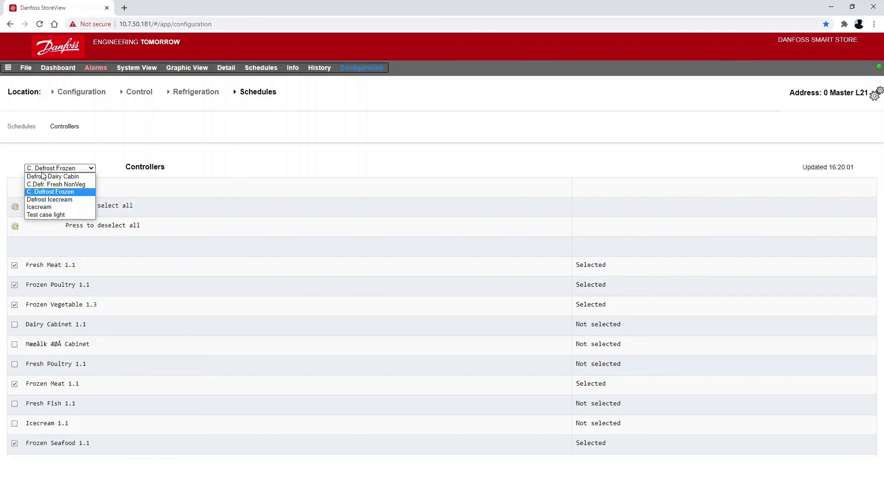
{"action": "left_click", "coordinate": [48, 215]}
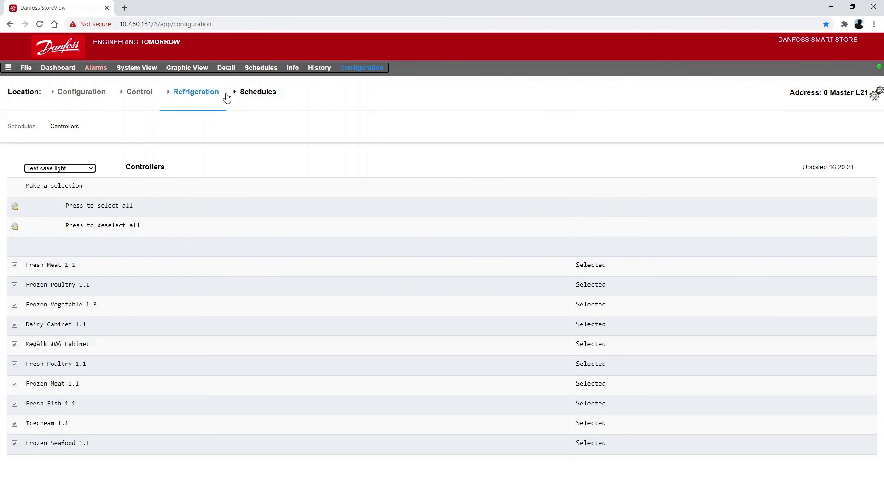
Go from the refrigeration schedules to the history configuration and display the controller datapoints of Frozen Meat 1.1.
{"action": "left_click", "coordinate": [189, 93]}
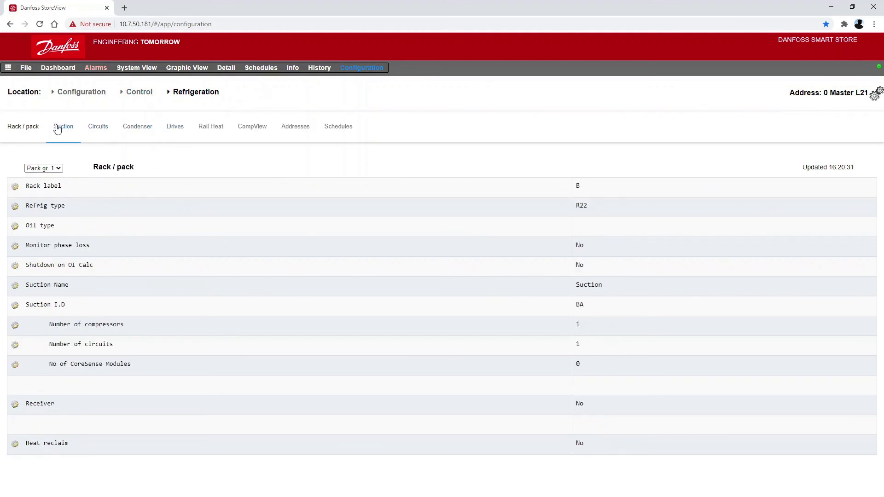
{"action": "left_click", "coordinate": [139, 93]}
{"action": "left_click", "coordinate": [83, 94]}
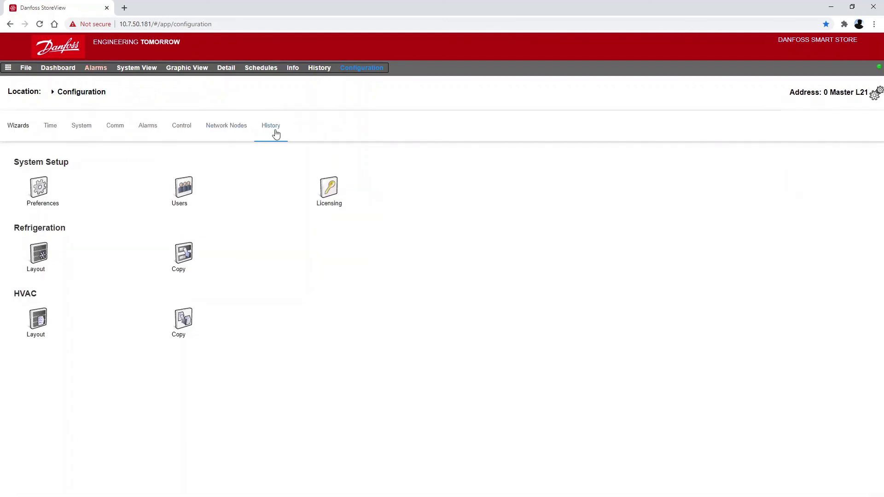
{"action": "left_click", "coordinate": [275, 133]}
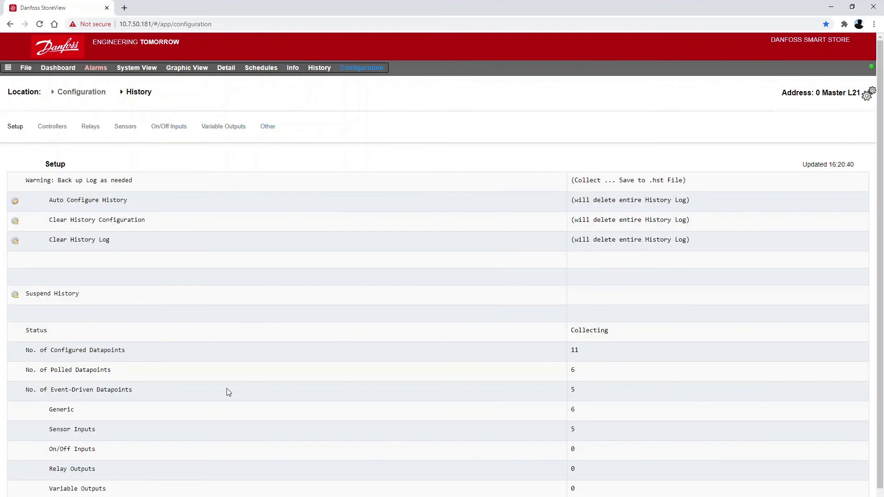
{"action": "left_click", "coordinate": [51, 131]}
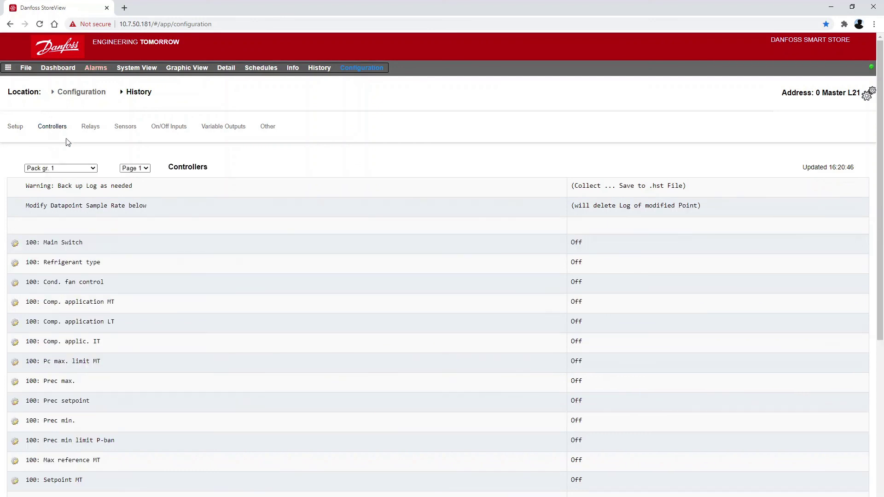
{"action": "left_click", "coordinate": [84, 168]}
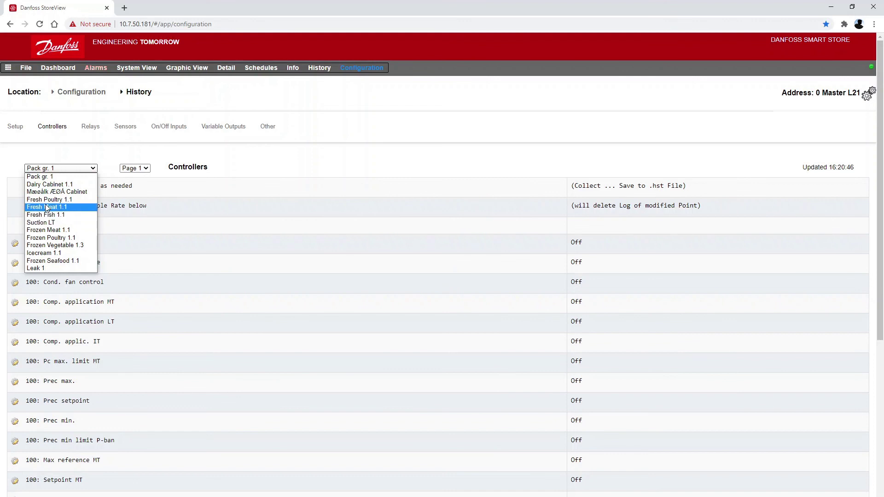
{"action": "left_click", "coordinate": [44, 230]}
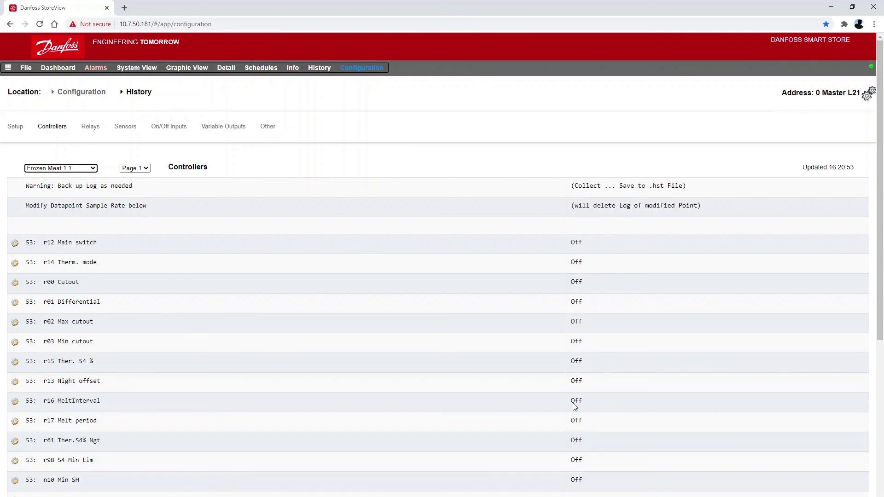
Consult the saved history CSV for the logged points and sample rates of Frozen Meat 1.1, and look through the available datapoint pages.
{"action": "mouse_move", "coordinate": [281, 490]}
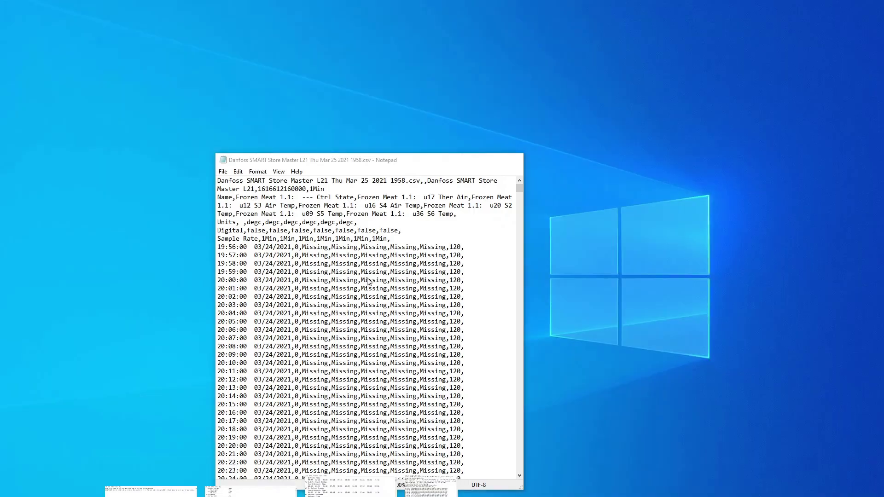
{"action": "left_click", "coordinate": [431, 481]}
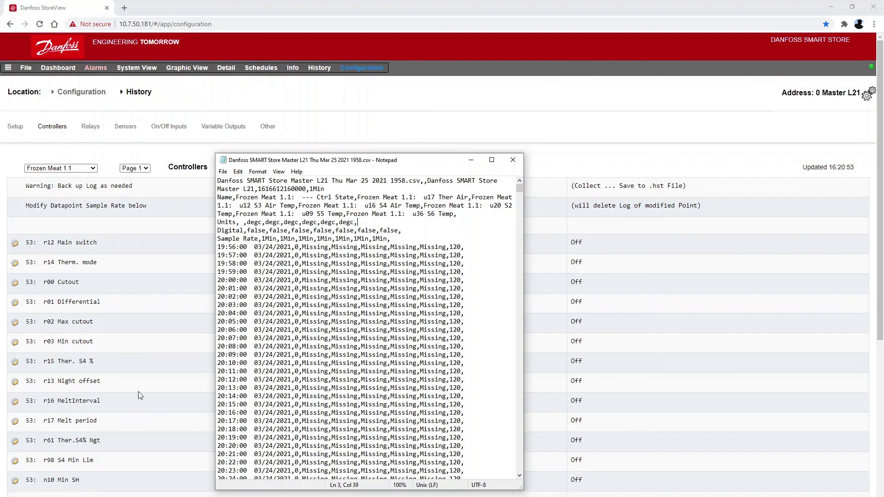
{"action": "left_click", "coordinate": [139, 169]}
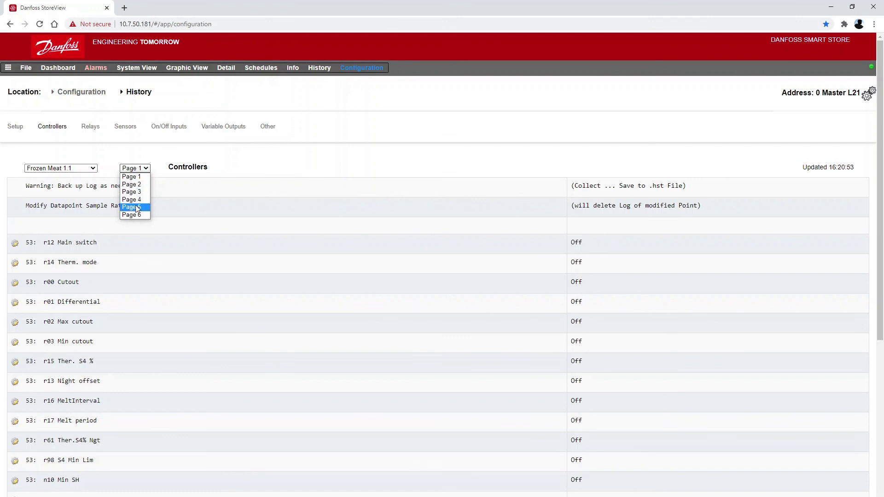
{"action": "left_click", "coordinate": [234, 161]}
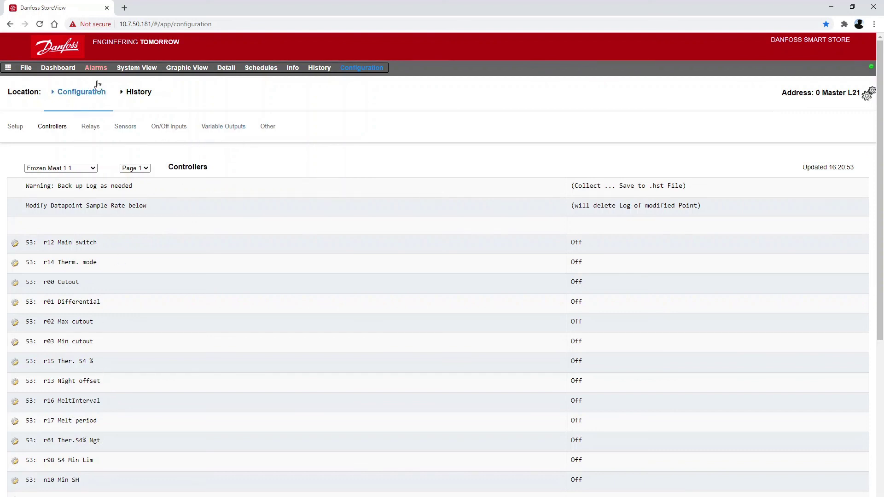
Review the status and settings of Frozen Meat 1.1 in the detail view, and log off from the dashboard.
{"action": "left_click", "coordinate": [222, 74]}
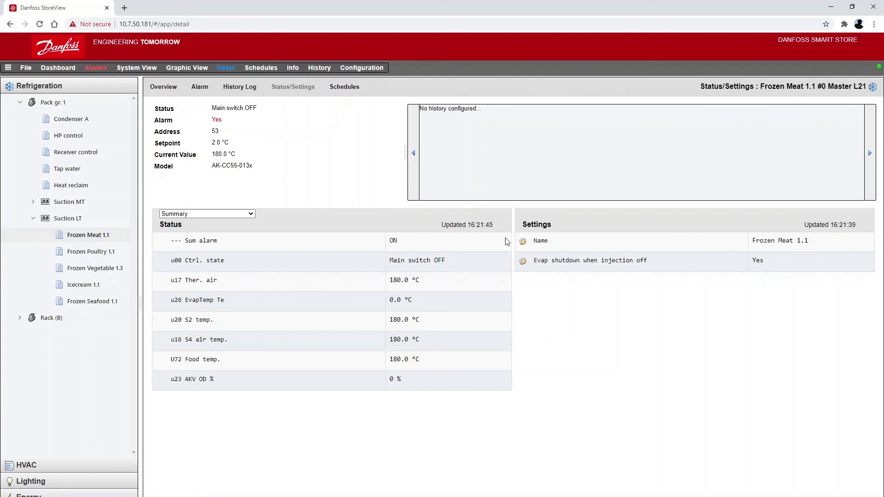
{"action": "left_click", "coordinate": [58, 69]}
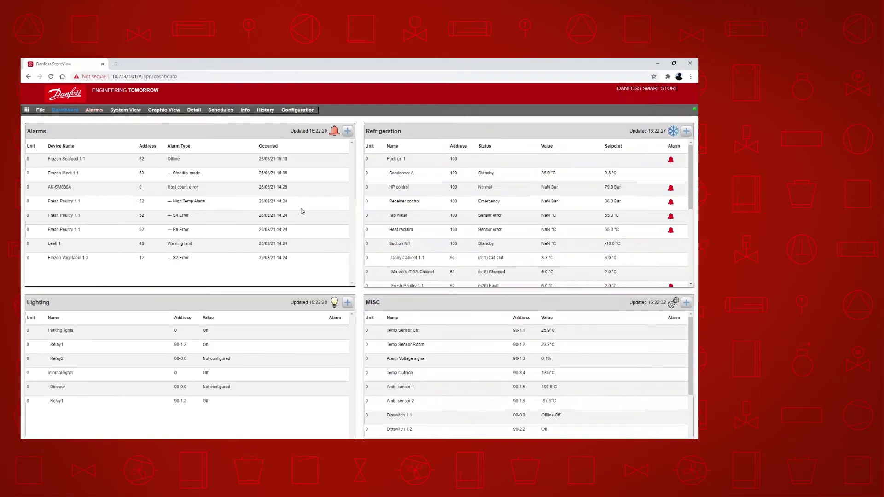
{"action": "left_click", "coordinate": [46, 124]}
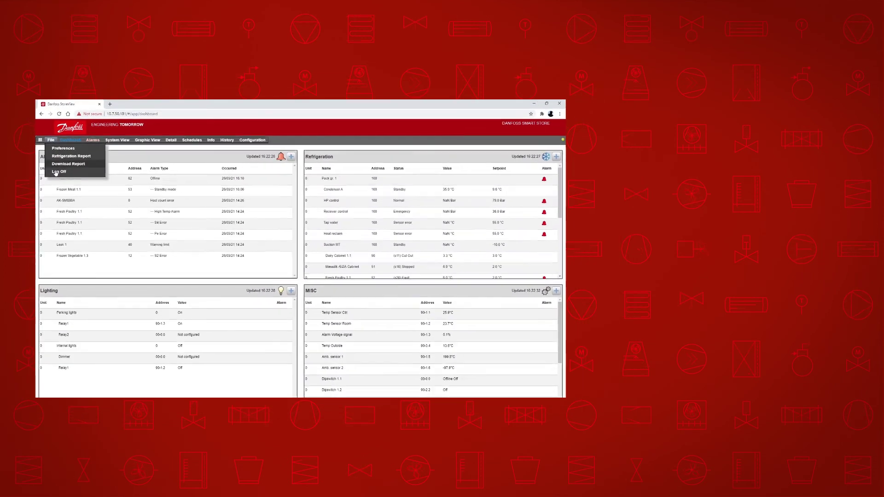
{"action": "left_click", "coordinate": [53, 165]}
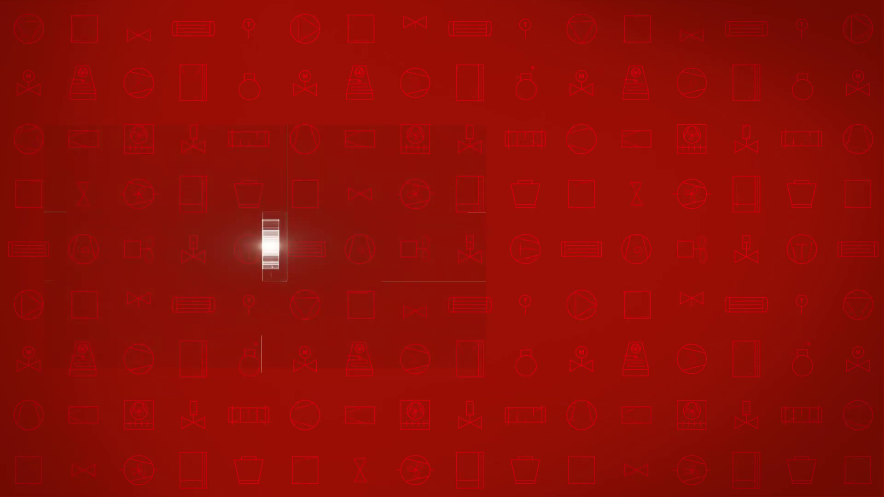